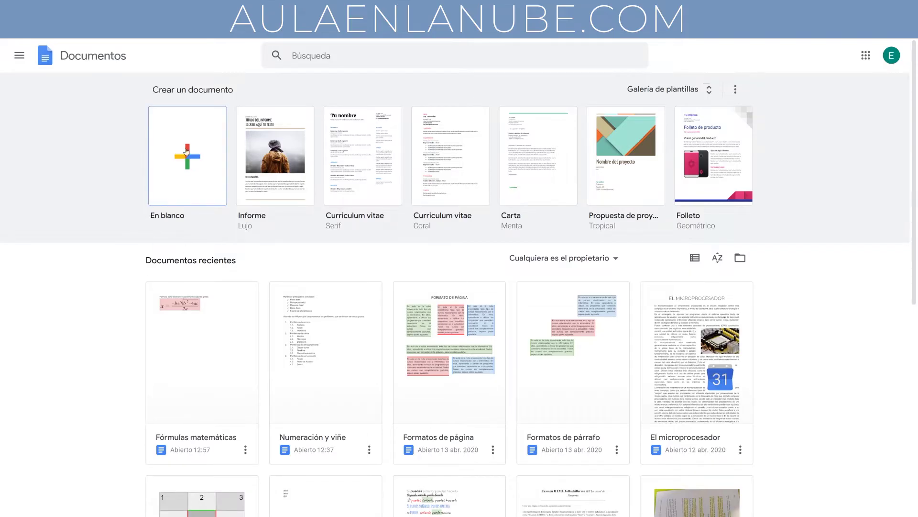
Create a blank document titled 'Gráficos' with the intro line 'Vamos a ver los distintos tipos de gráficos…'
{"action": "left_click", "coordinate": [195, 153]}
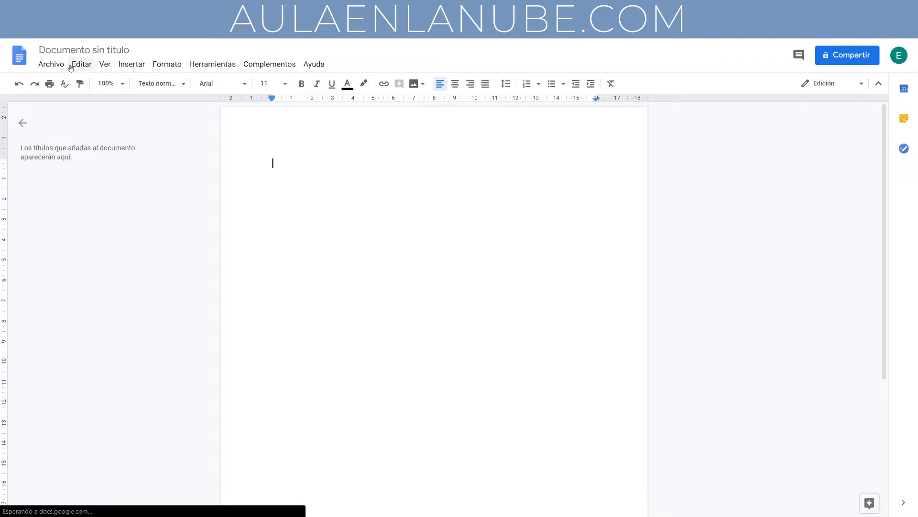
{"action": "left_click", "coordinate": [84, 49]}
{"action": "type", "text": "Gr"}
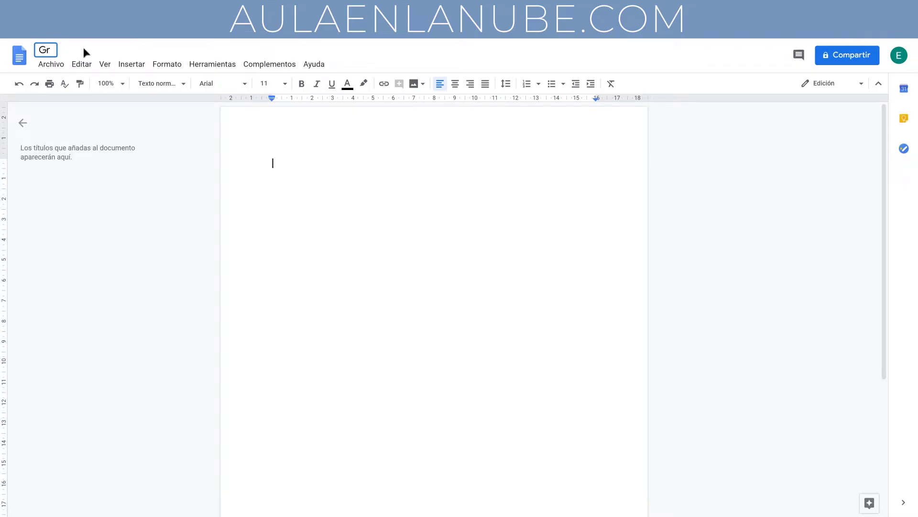
{"action": "type", "text": "áficos"}
{"action": "key", "text": "Return"}
{"action": "type", "text": "Vamos a ver los distintos tipos de gráficos que podemos insertar en Google document"}
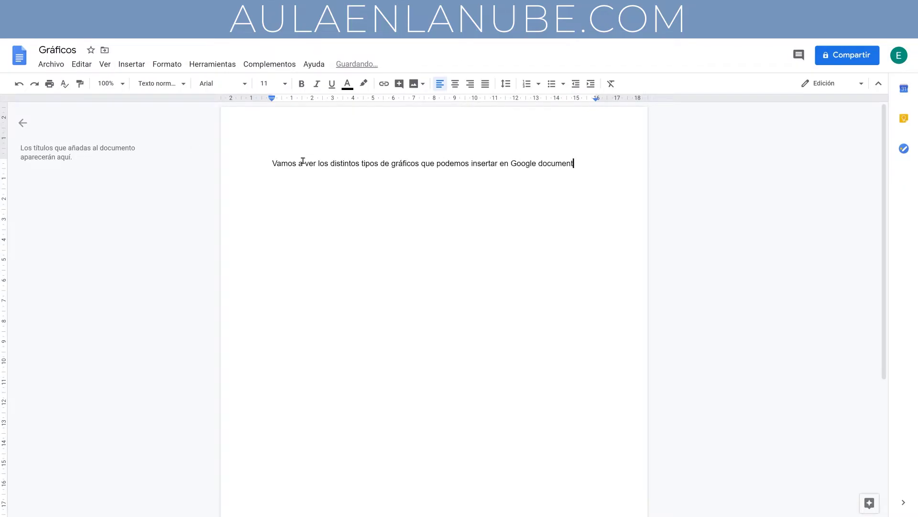
{"action": "type", "text": "os:"}
{"action": "key", "text": "Return"}
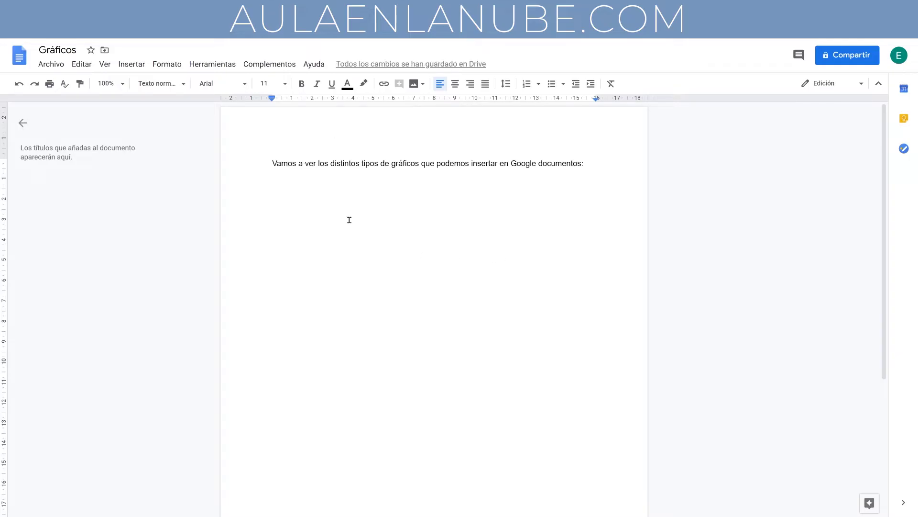
Import the linked 'Points scored' pie chart from the 'El microprocesador' spreadsheet
{"action": "left_click", "coordinate": [130, 64]}
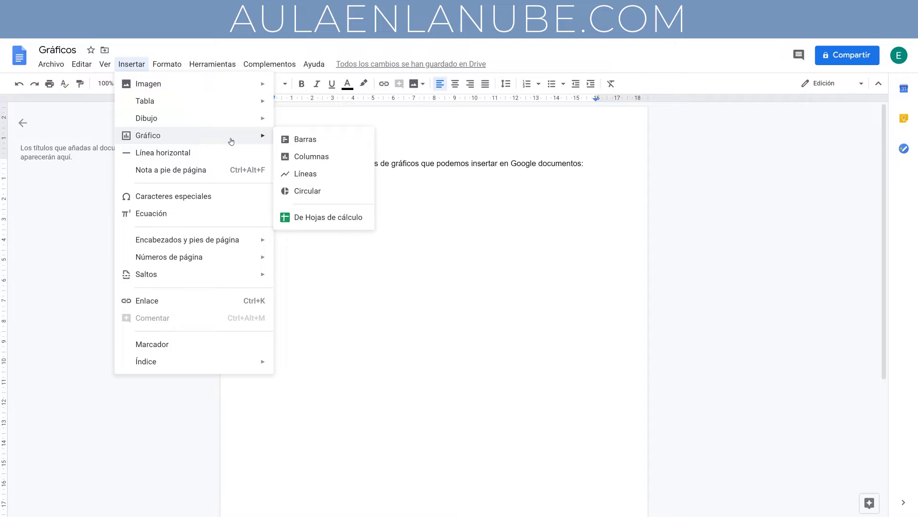
{"action": "mouse_move", "coordinate": [148, 134]}
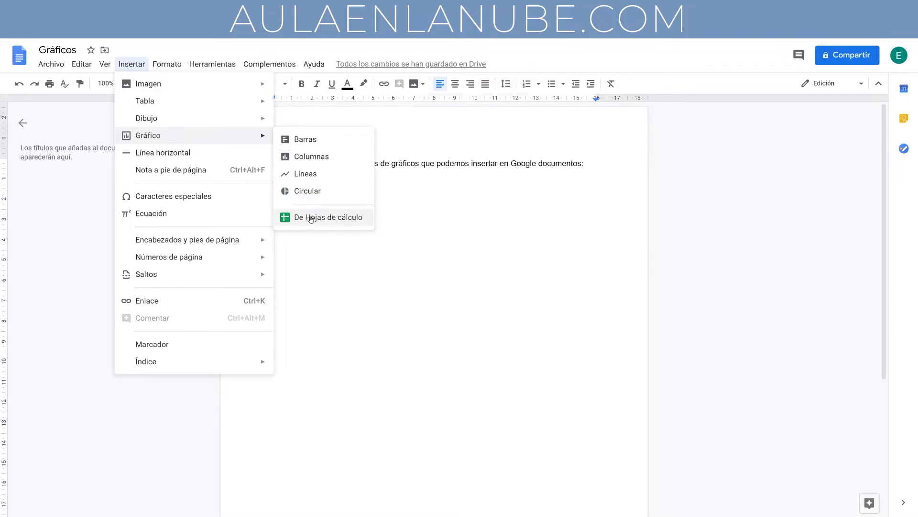
{"action": "left_click", "coordinate": [347, 220]}
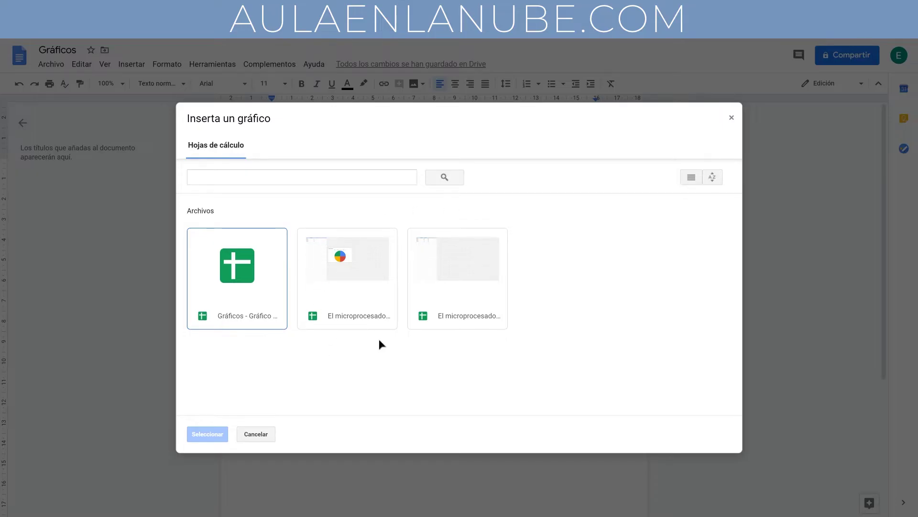
{"action": "left_click", "coordinate": [349, 268]}
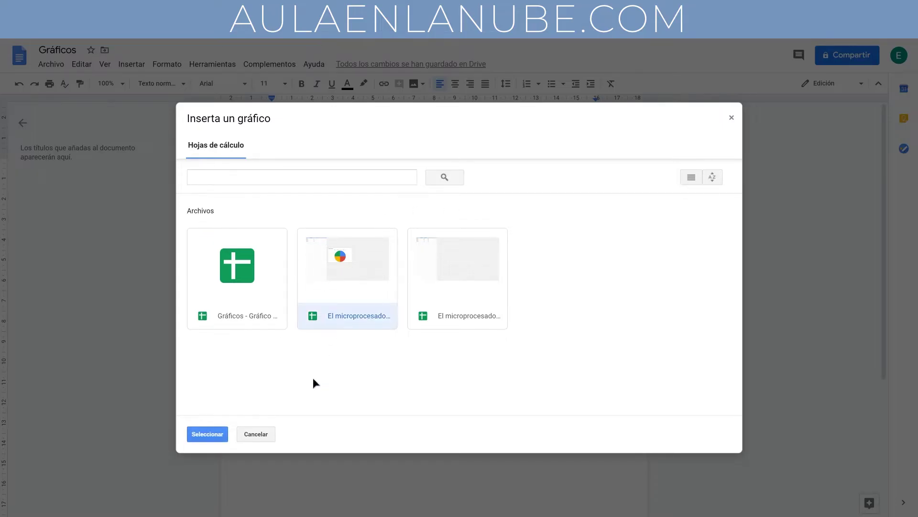
{"action": "left_click", "coordinate": [208, 434]}
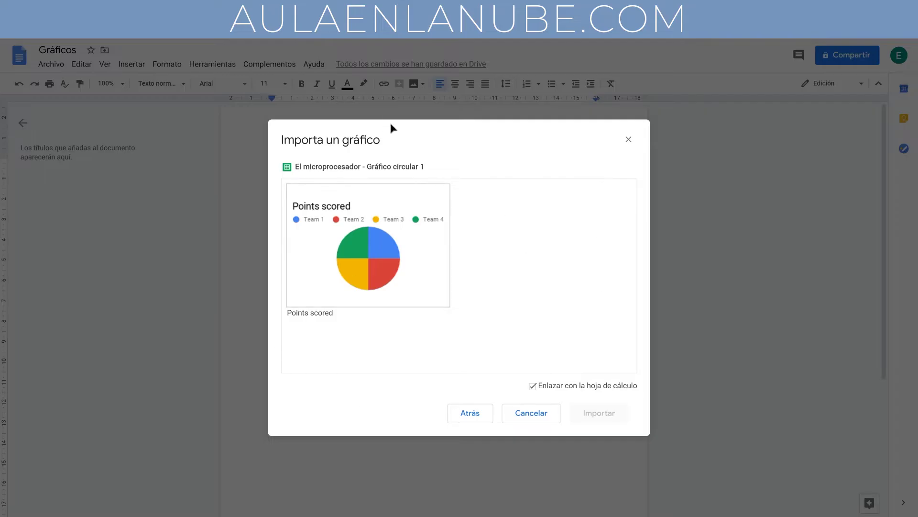
{"action": "left_click", "coordinate": [366, 285]}
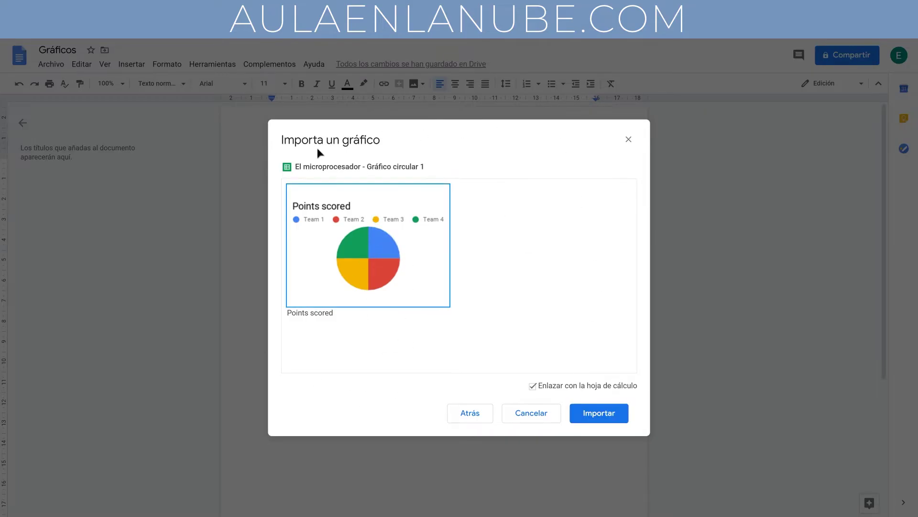
{"action": "left_click", "coordinate": [612, 414]}
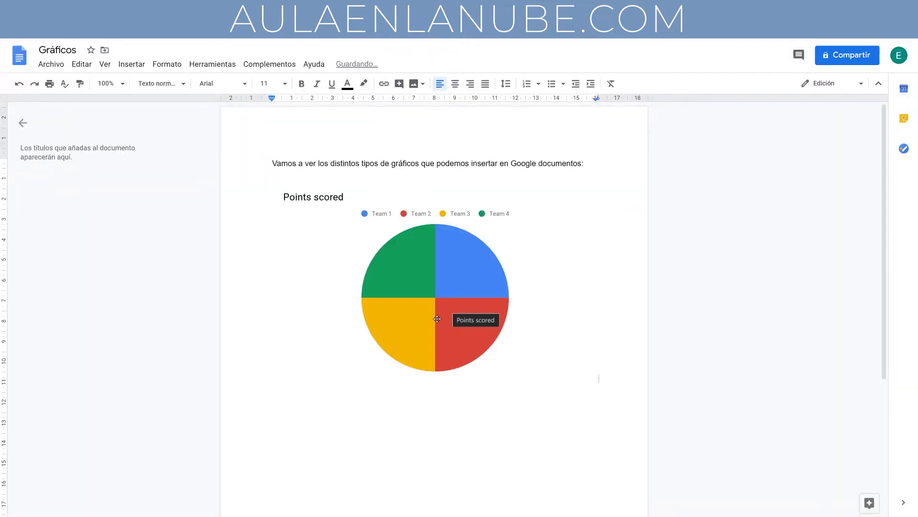
Delete the pie chart and insert a new bar chart in its place
{"action": "left_click", "coordinate": [457, 311]}
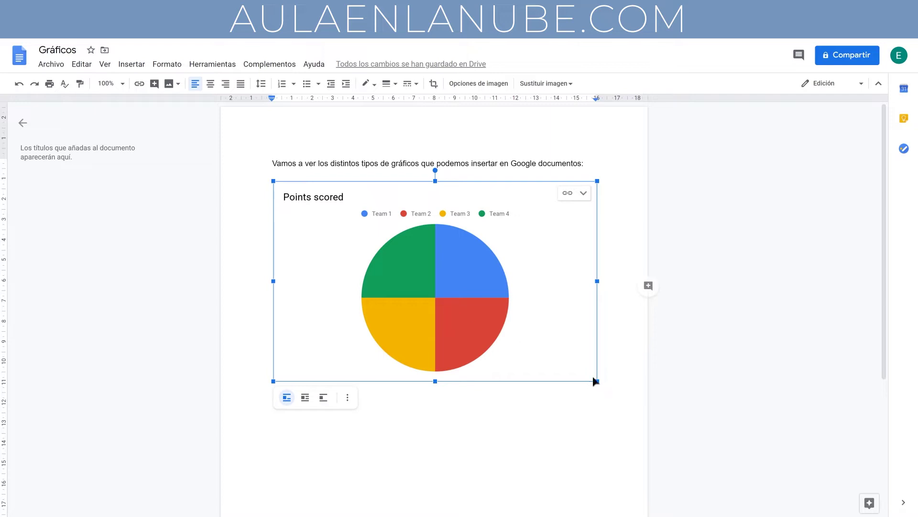
{"action": "key", "text": "Delete"}
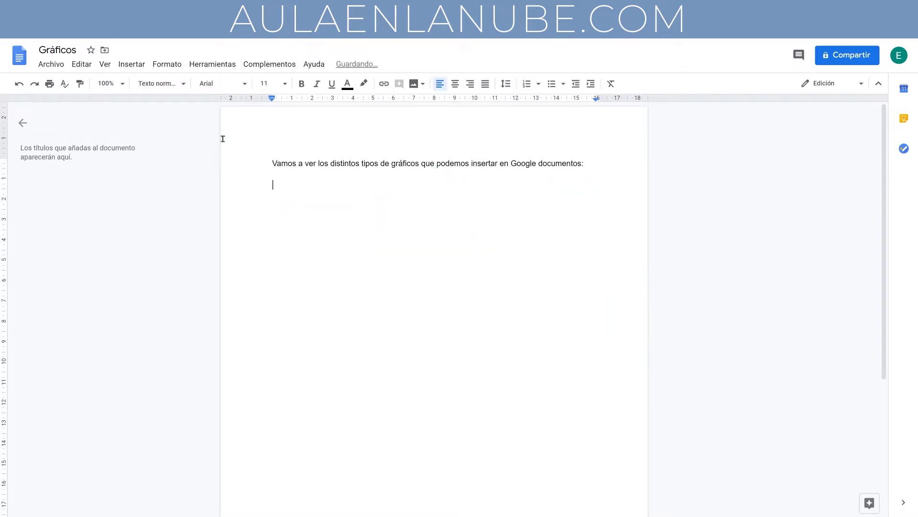
{"action": "left_click", "coordinate": [132, 64]}
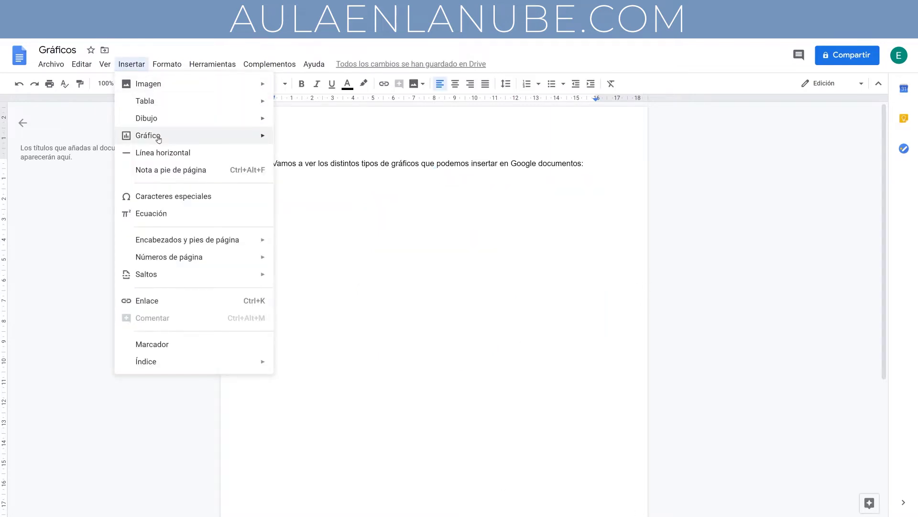
{"action": "left_click", "coordinate": [325, 142]}
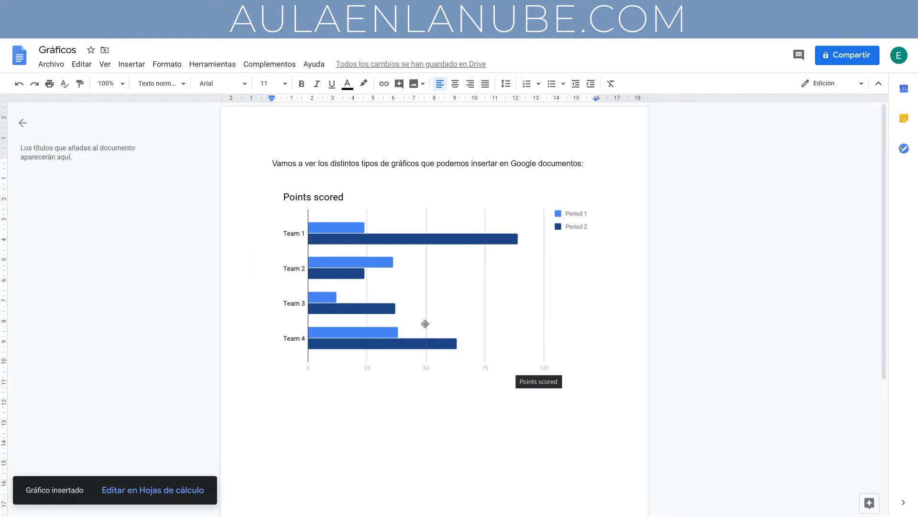
{"action": "left_click", "coordinate": [394, 268]}
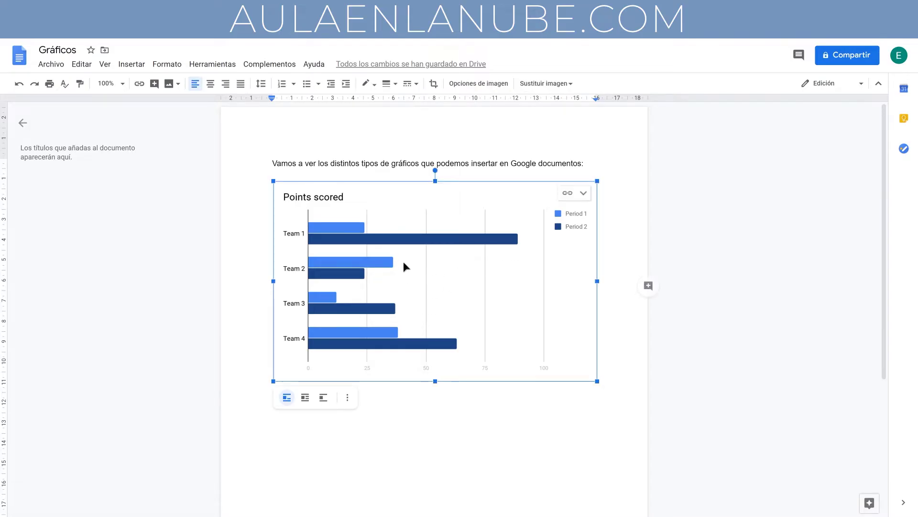
Open the bar chart's source spreadsheet 'Gráficos - Gráfico de barras 1' from its link options
{"action": "left_click", "coordinate": [582, 194]}
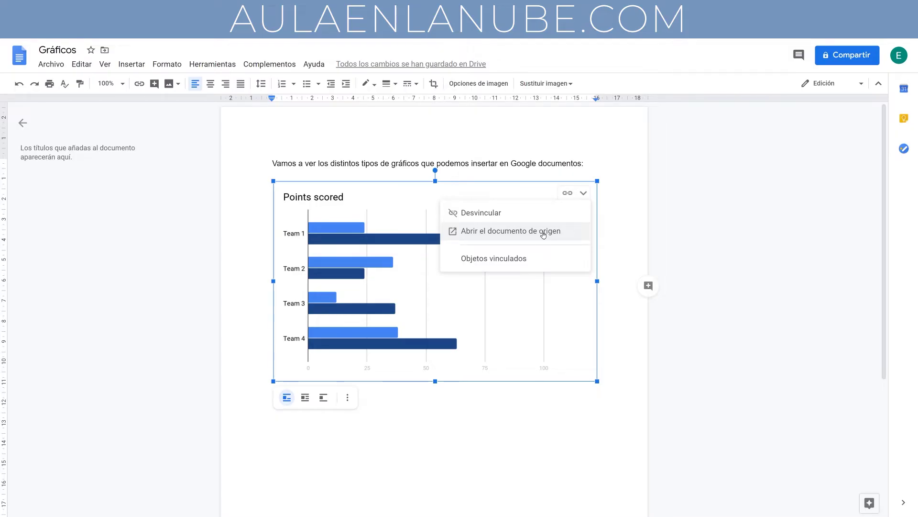
{"action": "left_click", "coordinate": [543, 234]}
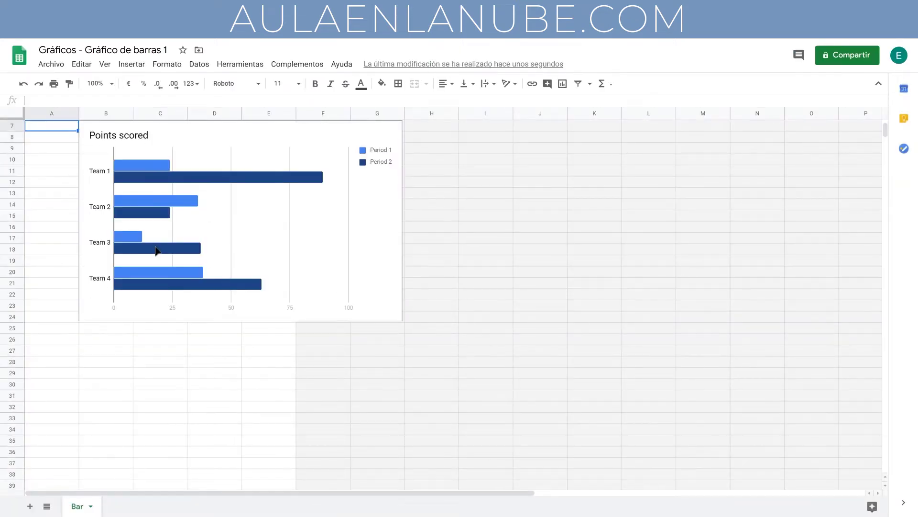
Relabel the row names Team 1–4 as Dato 1, Dato 2, Dato 3 and Dato 4
{"action": "scroll", "coordinate": [210, 272], "scroll_direction": "up", "scroll_amount": 2}
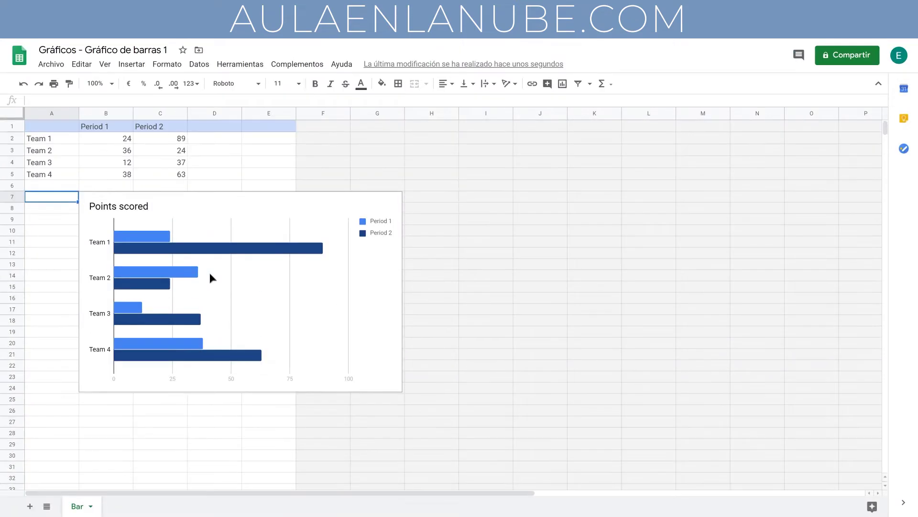
{"action": "left_click", "coordinate": [48, 140]}
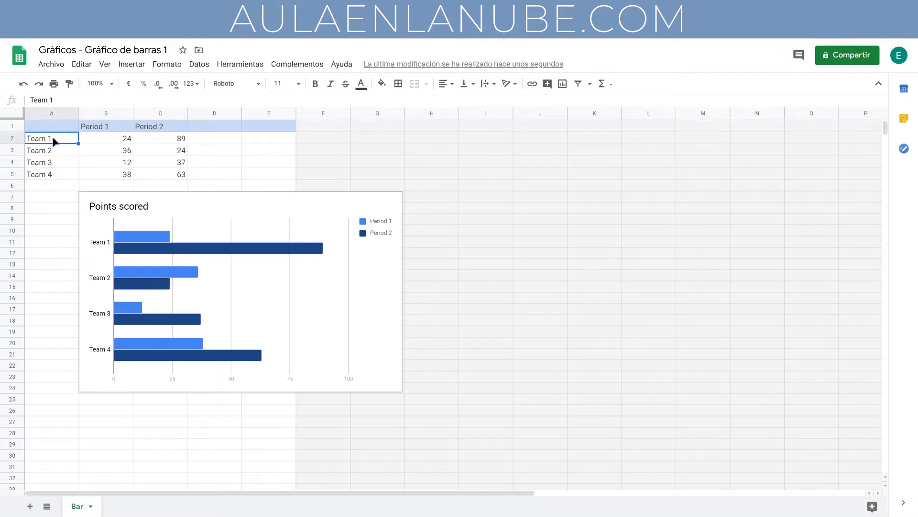
{"action": "double_click", "coordinate": [54, 141]}
{"action": "double_click", "coordinate": [43, 138]}
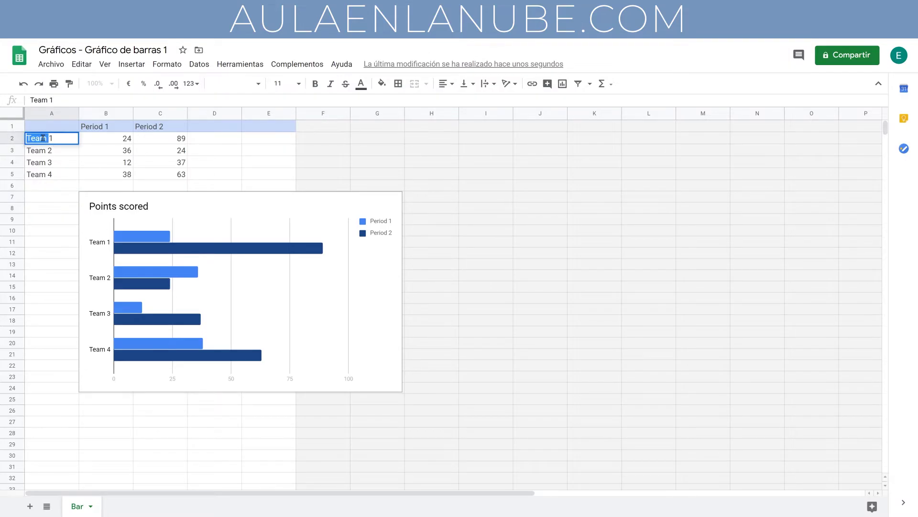
{"action": "type", "text": "Dato"}
{"action": "key", "text": "Return"}
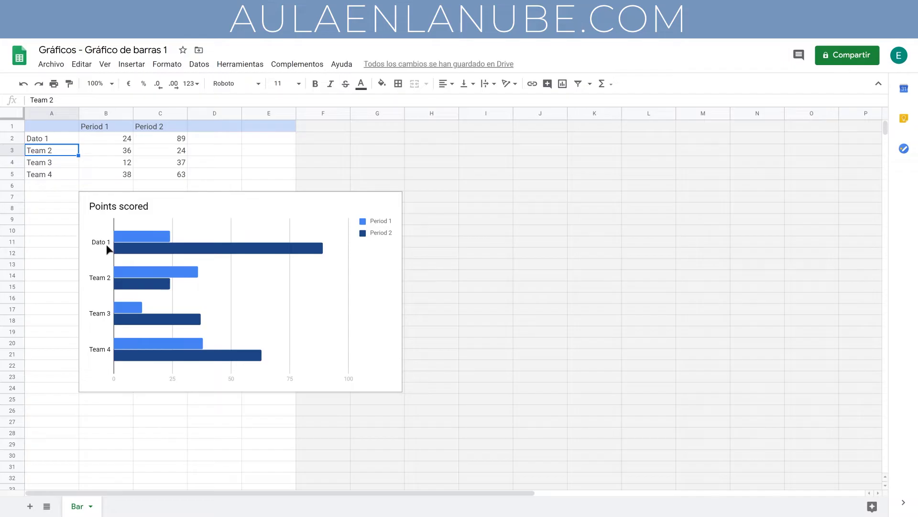
{"action": "type", "text": "Da"}
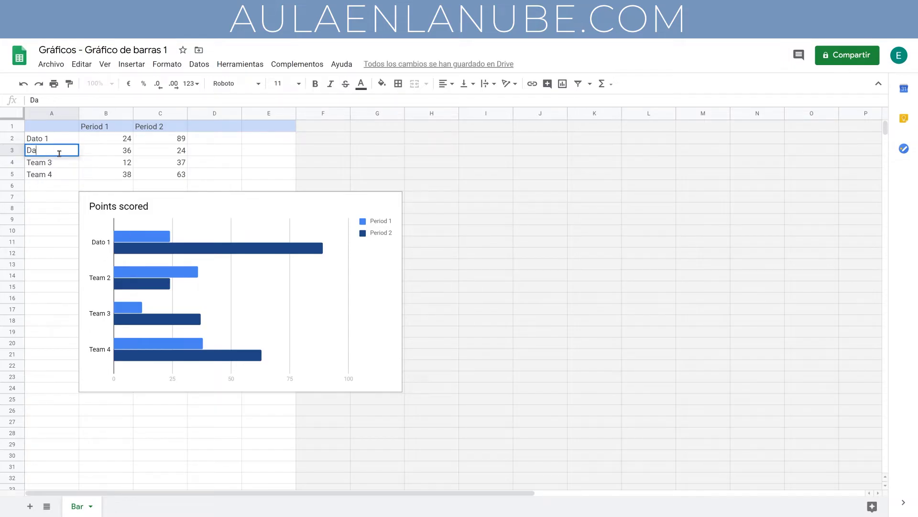
{"action": "type", "text": "to 2"}
{"action": "key", "text": "Return"}
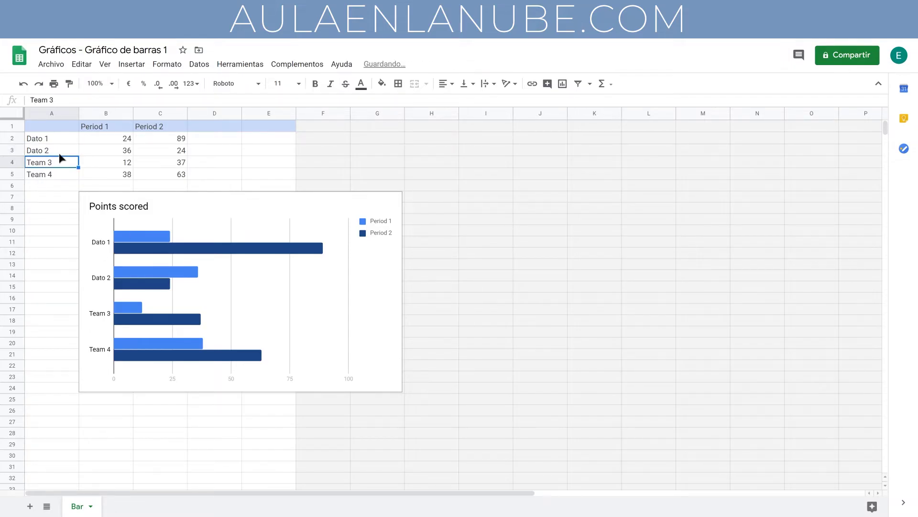
{"action": "type", "text": "Dato"}
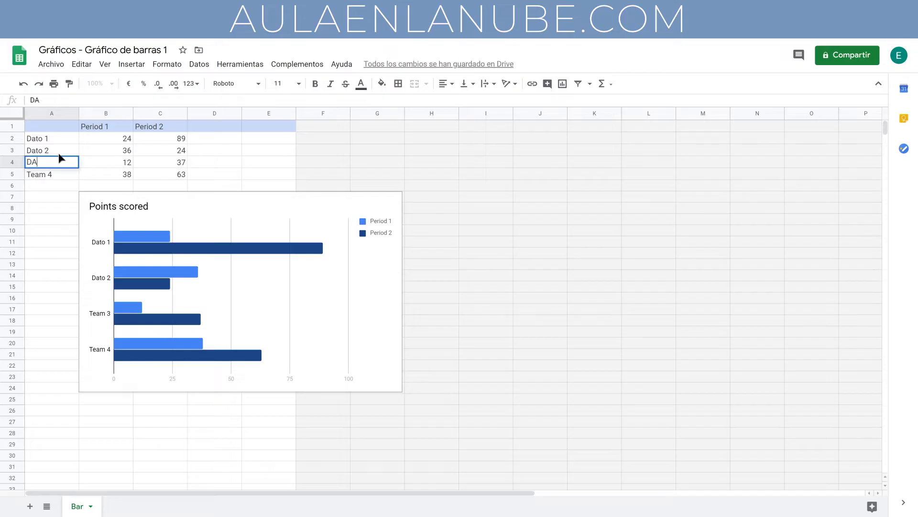
{"action": "type", "text": " 3"}
{"action": "key", "text": "Return"}
{"action": "type", "text": "Dato 4"}
Set Dato 1's first-period value to 100
{"action": "left_click", "coordinate": [122, 150]}
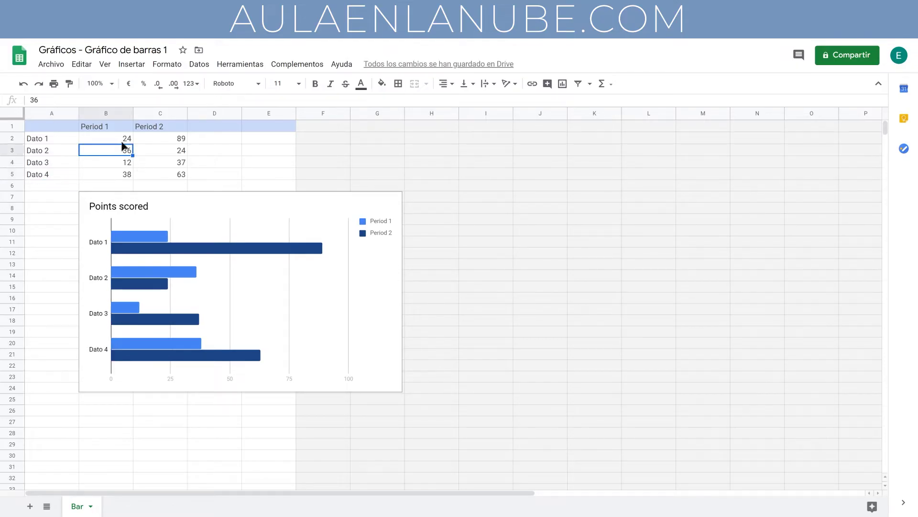
{"action": "left_click", "coordinate": [123, 141]}
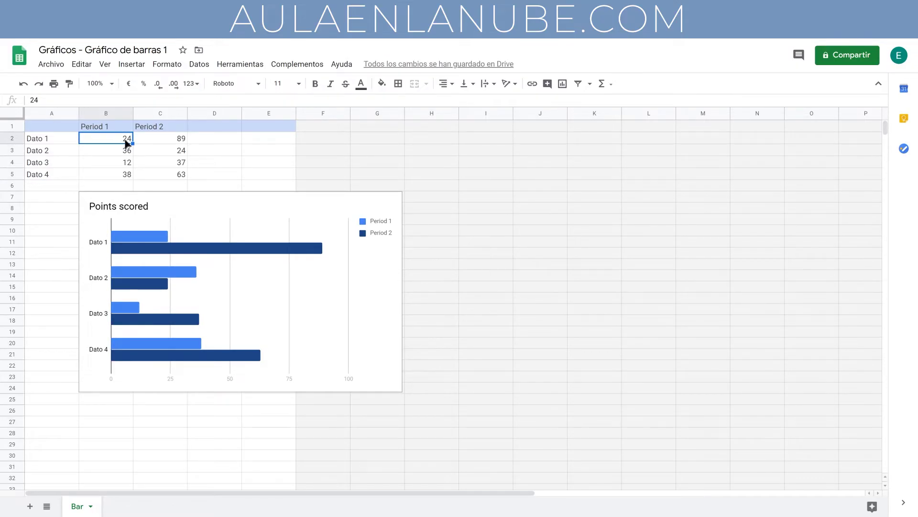
{"action": "type", "text": "100"}
{"action": "key", "text": "Return"}
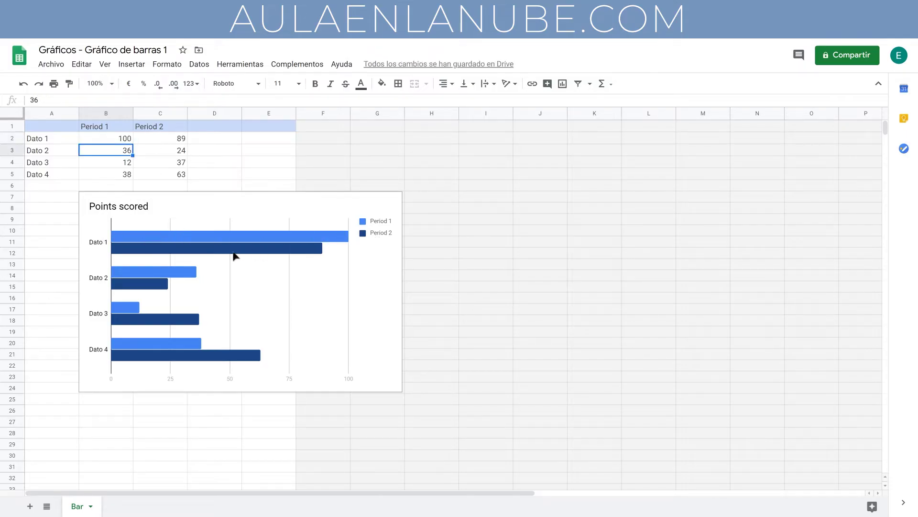
Rename the two series headers to Marzo and Abril
{"action": "left_click", "coordinate": [108, 129]}
{"action": "double_click", "coordinate": [108, 129]}
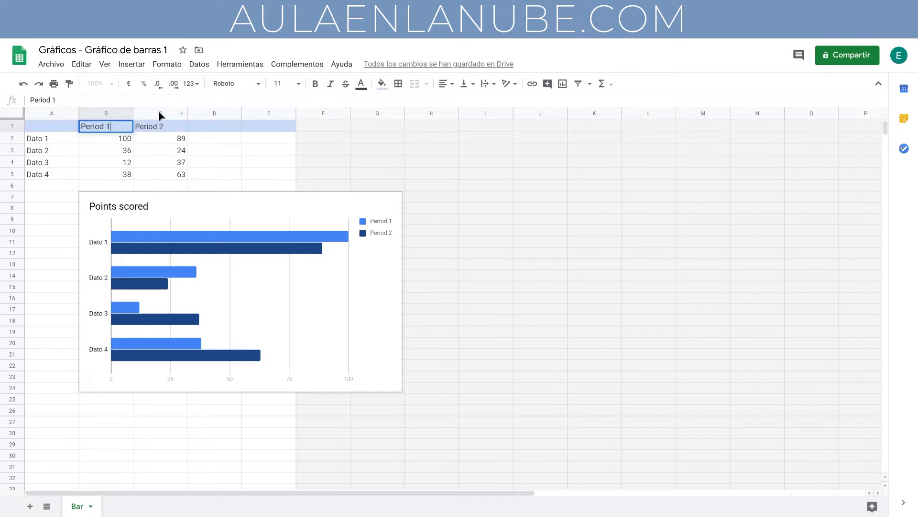
{"action": "double_click", "coordinate": [95, 126]}
{"action": "triple_click", "coordinate": [95, 125]}
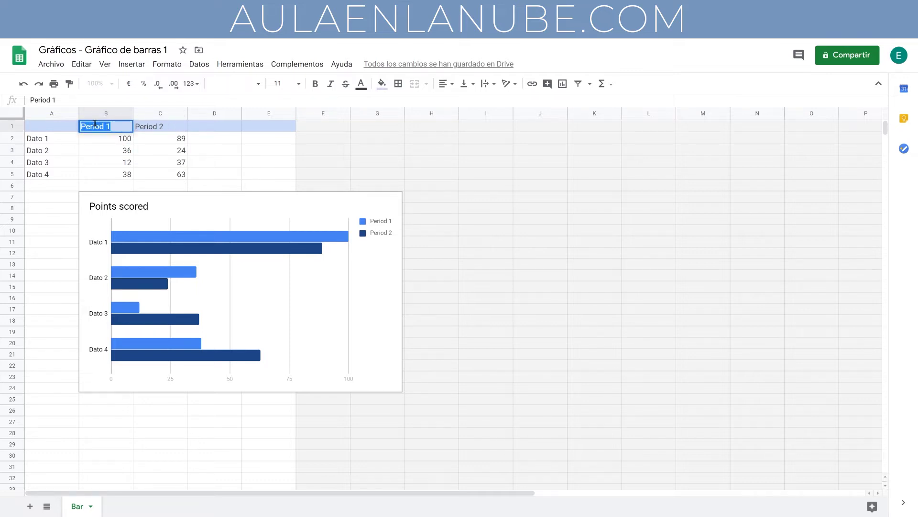
{"action": "type", "text": "Marzo"}
{"action": "key", "text": "Tab"}
{"action": "type", "text": "A"}
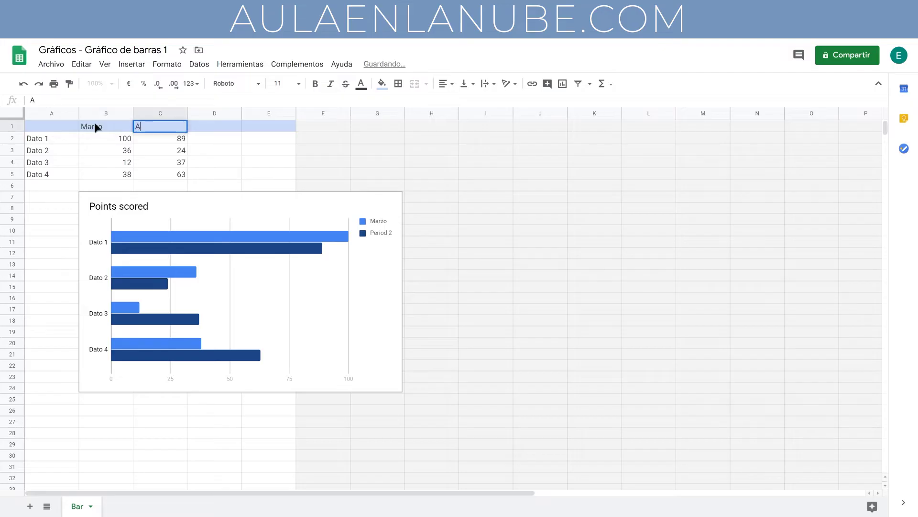
{"action": "type", "text": "bril"}
{"action": "key", "text": "Return"}
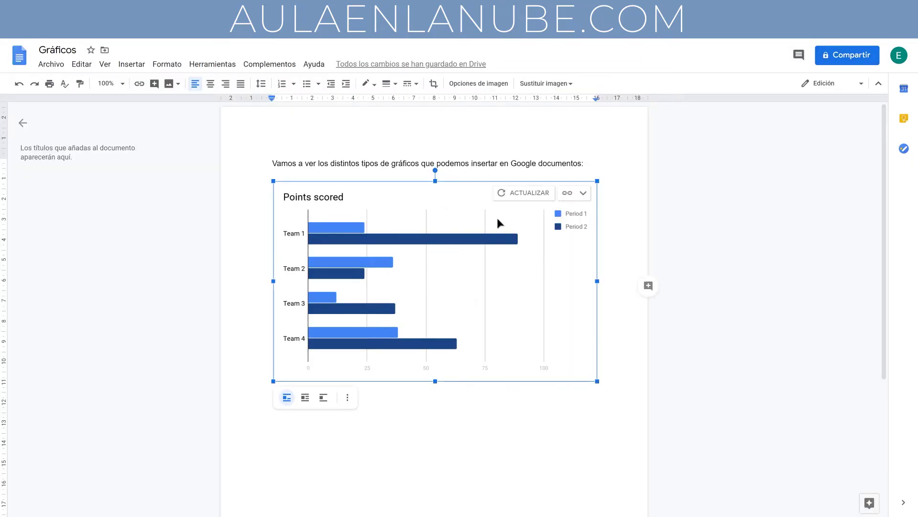
Refresh the embedded bar chart so it shows Dato 1–4 with Marzo and Abril
{"action": "mouse_move", "coordinate": [434, 280]}
{"action": "left_click", "coordinate": [528, 193]}
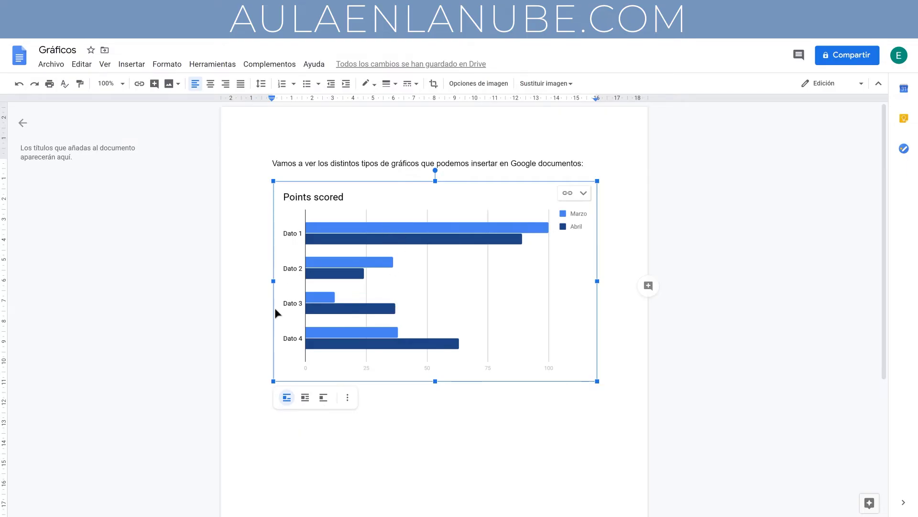
{"action": "left_click", "coordinate": [348, 398]}
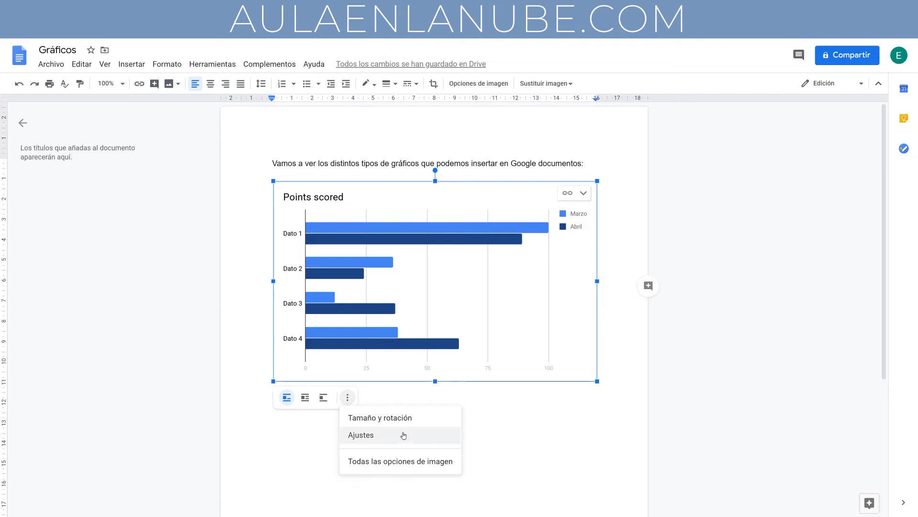
Start a new line below the bar chart and insert a line chart there
{"action": "left_click", "coordinate": [288, 426]}
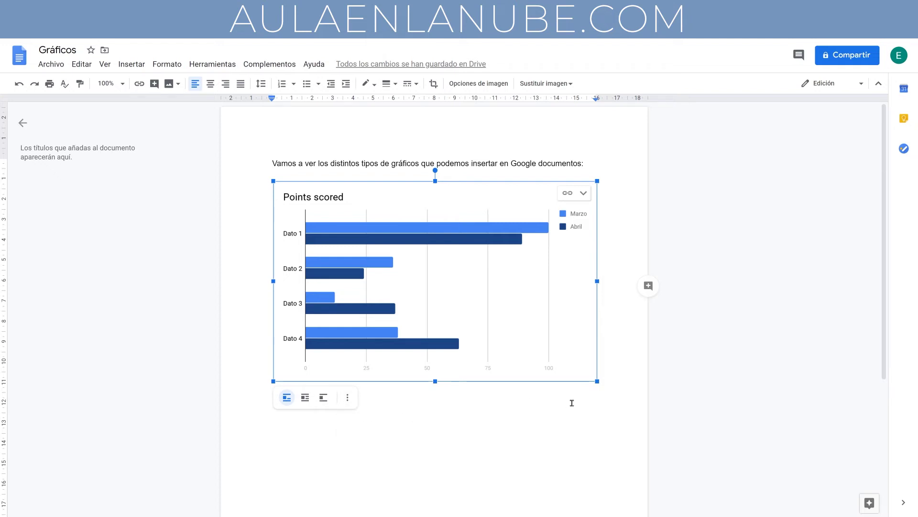
{"action": "left_click", "coordinate": [602, 374]}
{"action": "key", "text": "Return"}
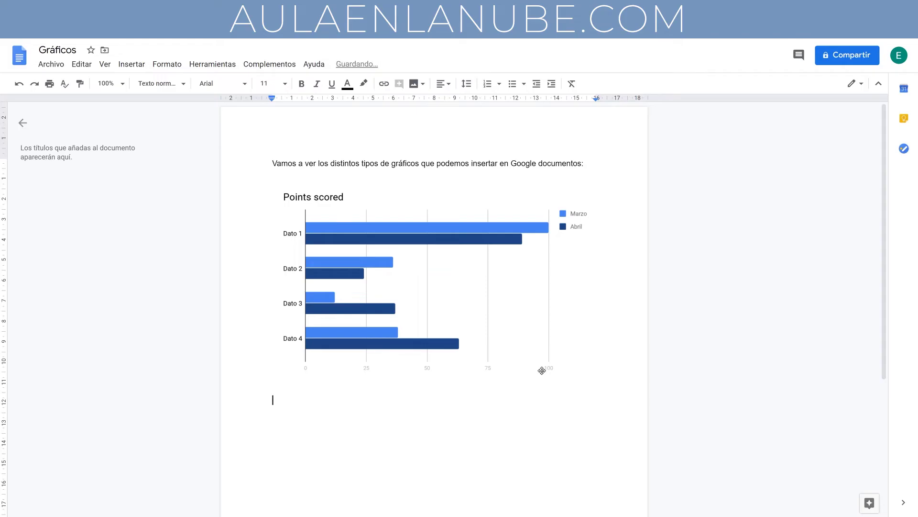
{"action": "left_click", "coordinate": [135, 63]}
{"action": "mouse_move", "coordinate": [148, 135]}
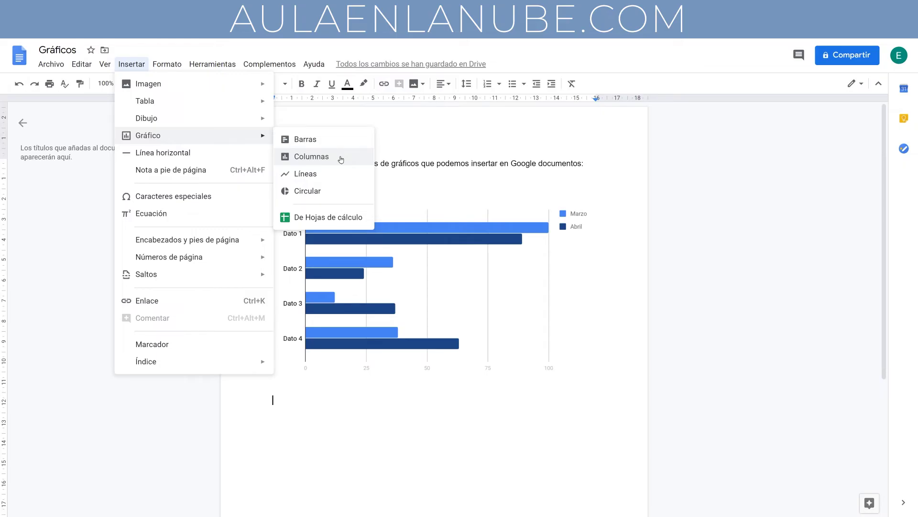
{"action": "left_click", "coordinate": [341, 175]}
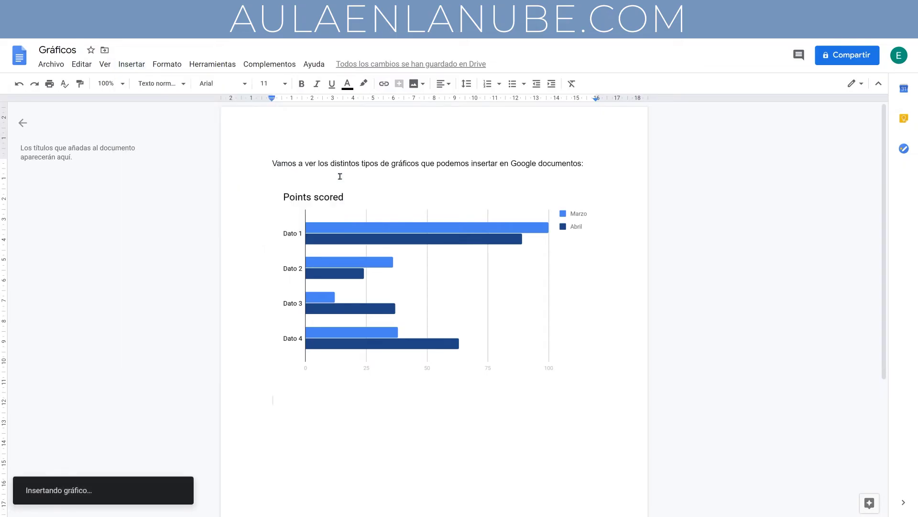
Open the line chart's source spreadsheet 'Gráficos - Gráfico de líneas 2' in Sheets
{"action": "scroll", "coordinate": [325, 176], "scroll_direction": "down", "scroll_amount": 1}
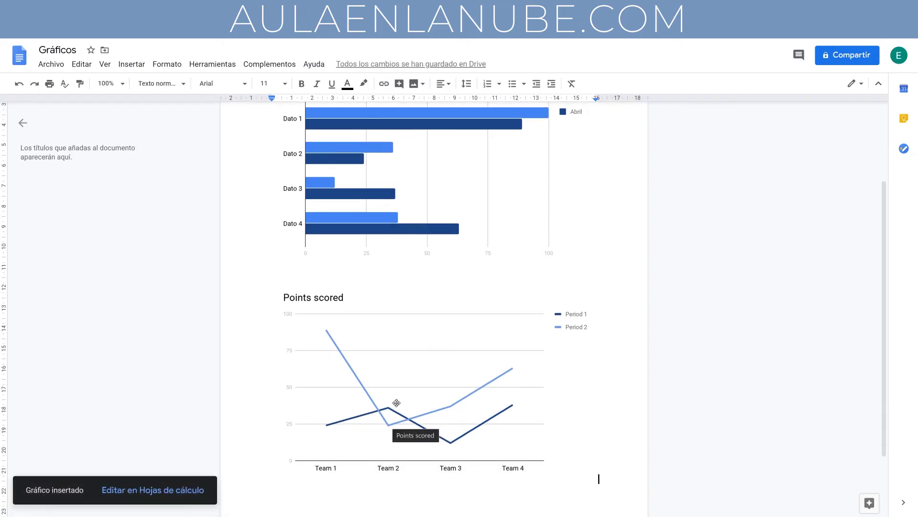
{"action": "left_click", "coordinate": [382, 360]}
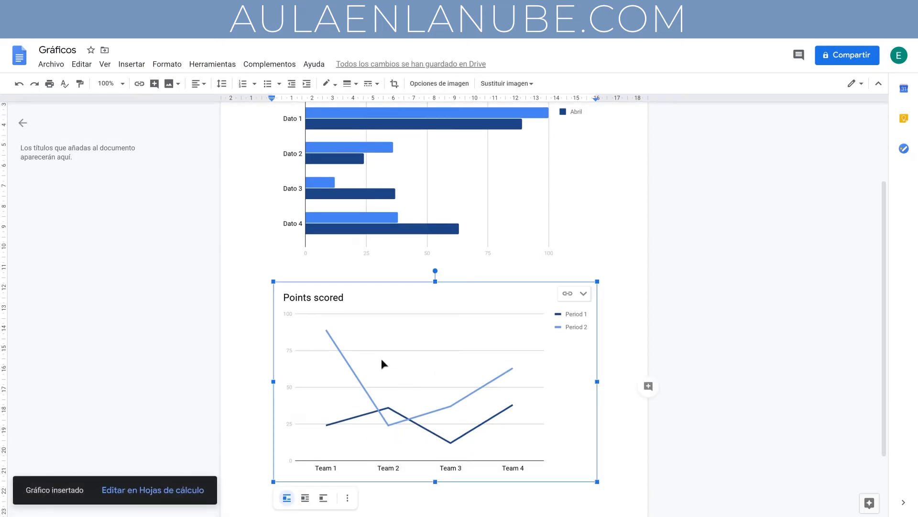
{"action": "left_click", "coordinate": [583, 293]}
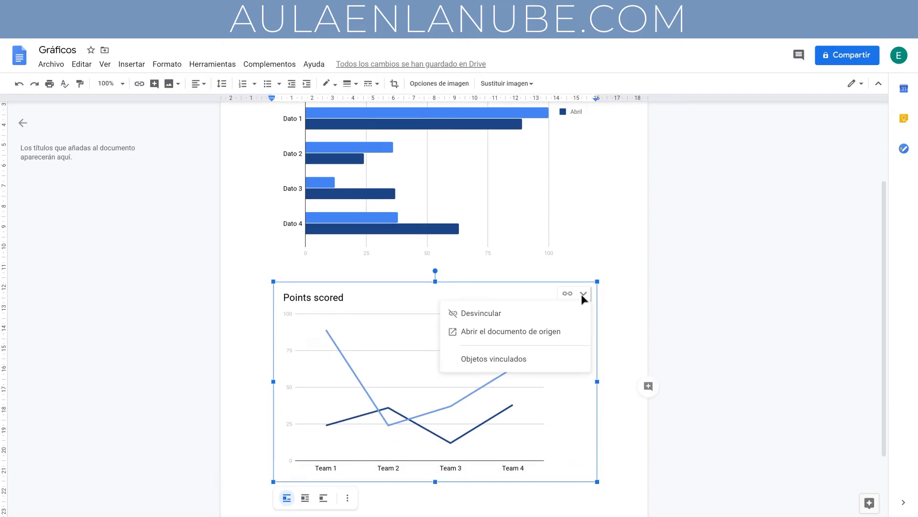
{"action": "left_click", "coordinate": [553, 334]}
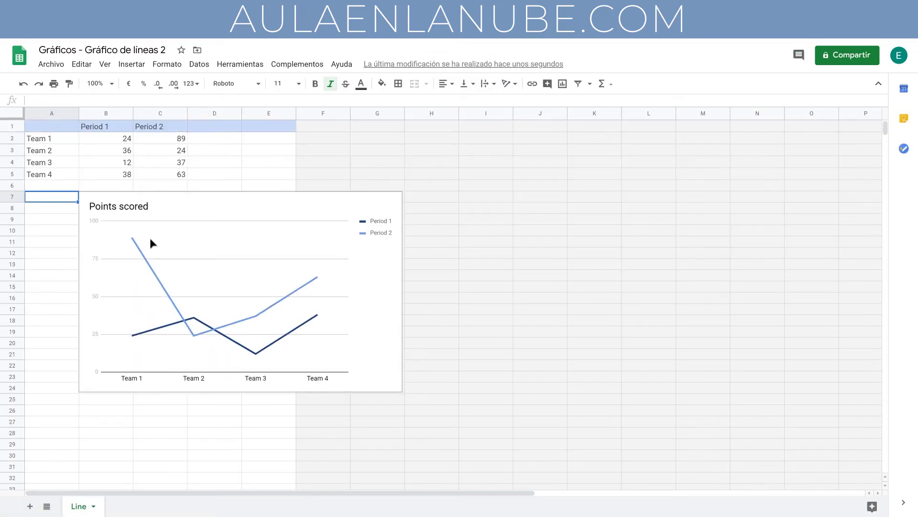
Change Team 1's Period 1 value in B2 to 500
{"action": "left_click", "coordinate": [122, 138]}
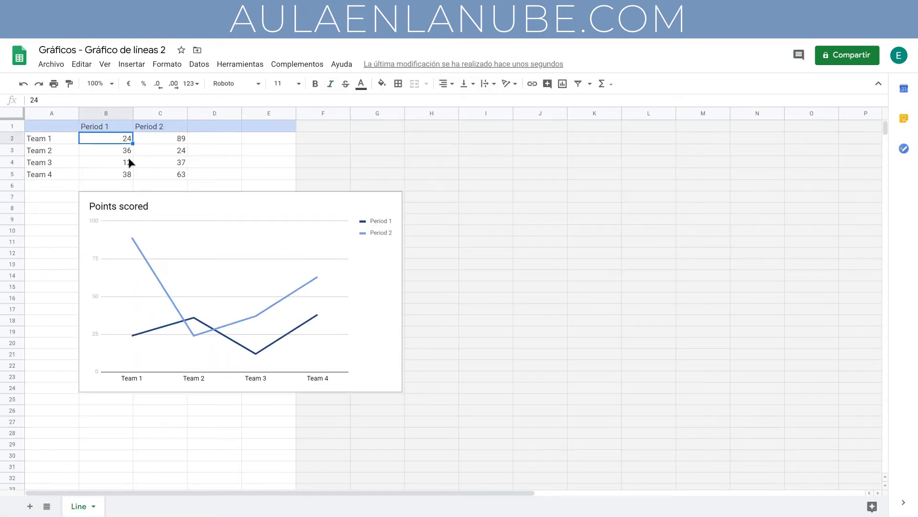
{"action": "type", "text": "500"}
{"action": "key", "text": "Return"}
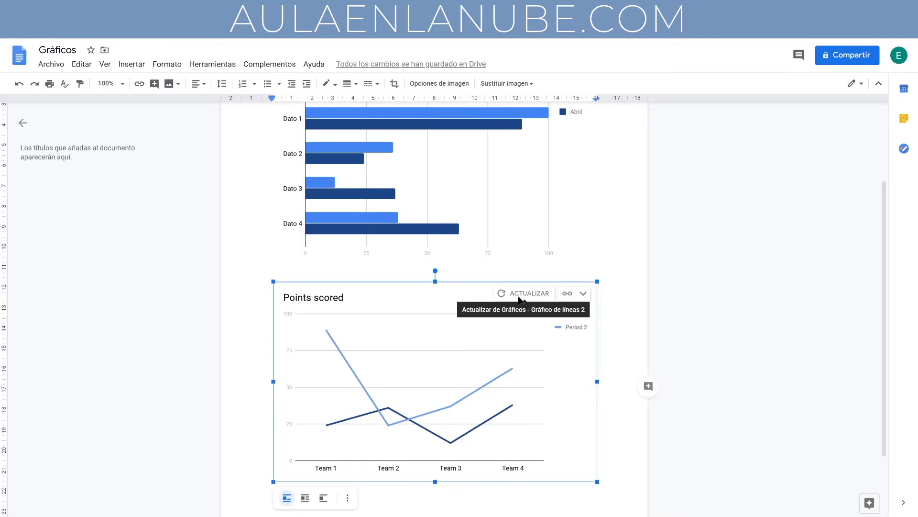
Refresh the linked line chart so Team 1's 500 value appears
{"action": "left_click", "coordinate": [518, 296]}
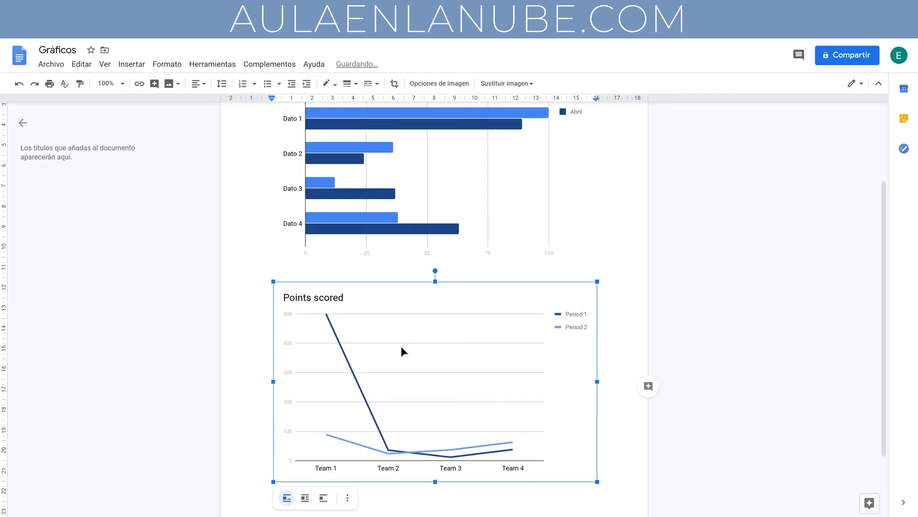
{"action": "scroll", "coordinate": [401, 352], "scroll_direction": "down", "scroll_amount": 2}
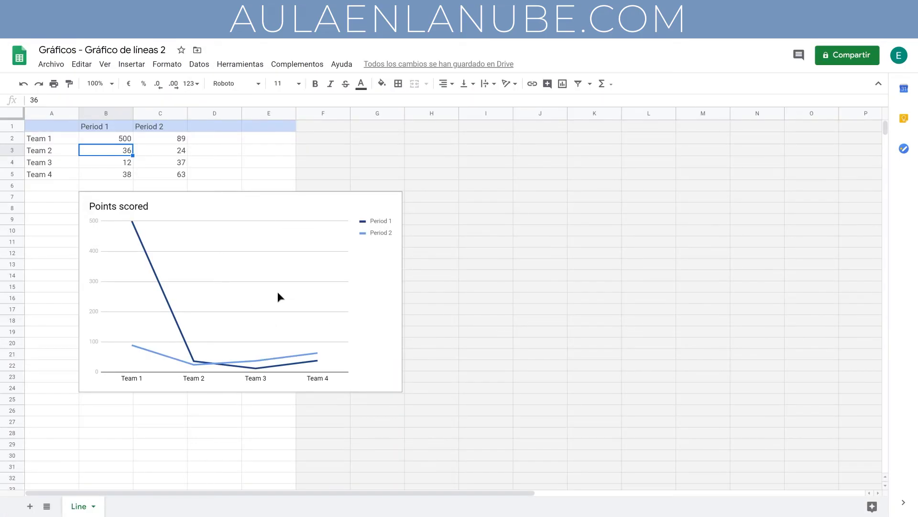
In the chart editor, make the Period 1 line of the Points scored chart red
{"action": "double_click", "coordinate": [180, 294]}
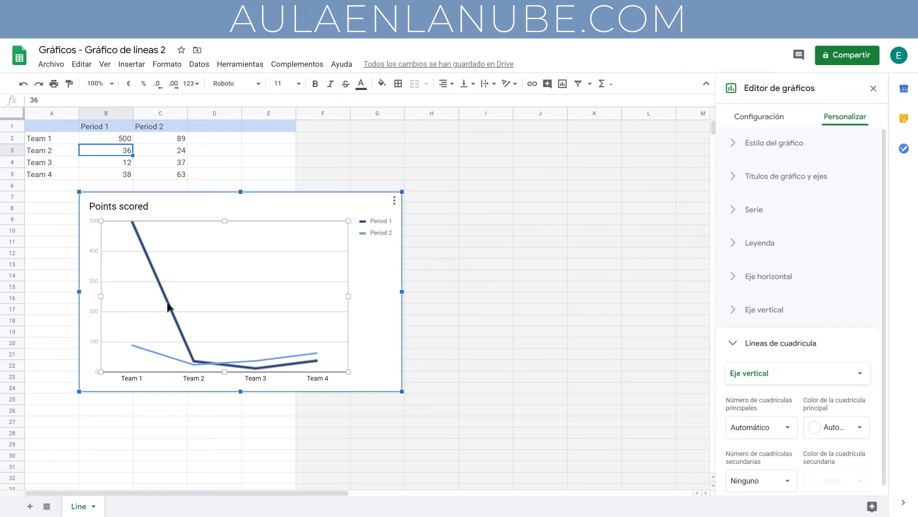
{"action": "left_click", "coordinate": [167, 307]}
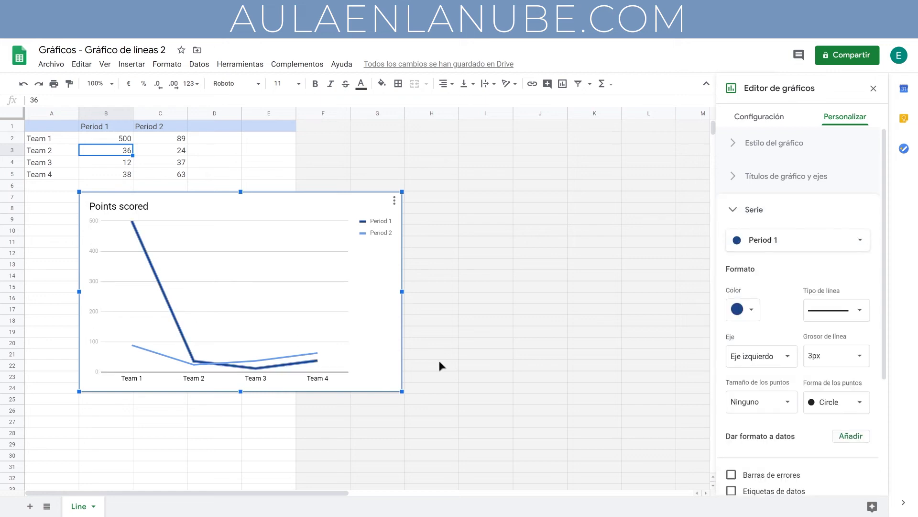
{"action": "left_click", "coordinate": [753, 311]}
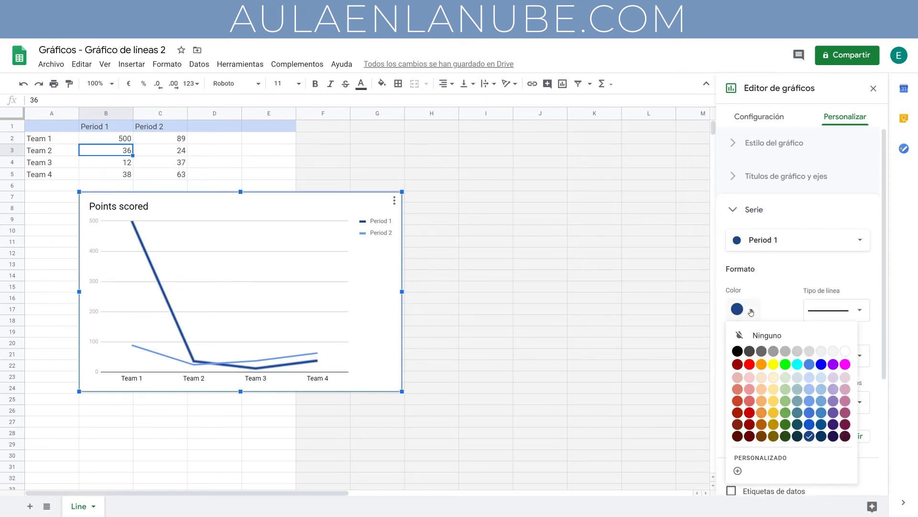
{"action": "left_click", "coordinate": [749, 367]}
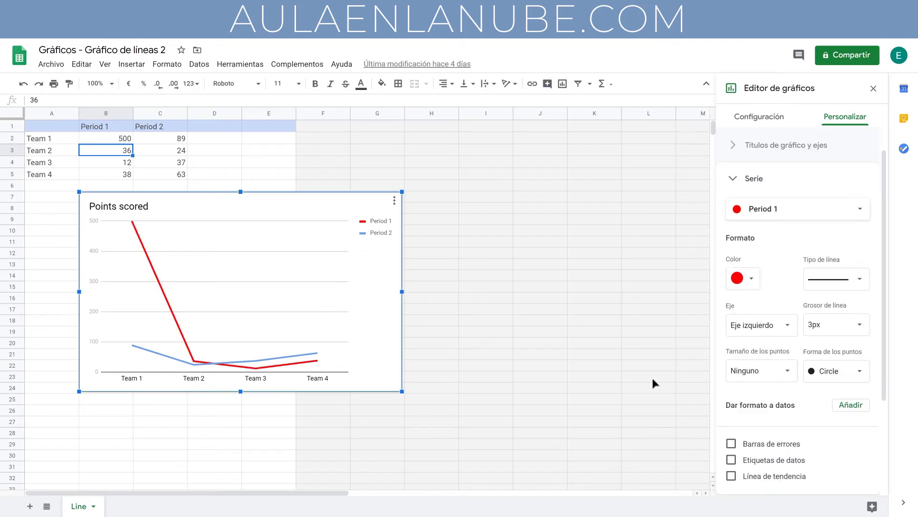
Select the 'Points scored' chart title text, then return to the Gráficos document
{"action": "double_click", "coordinate": [117, 206]}
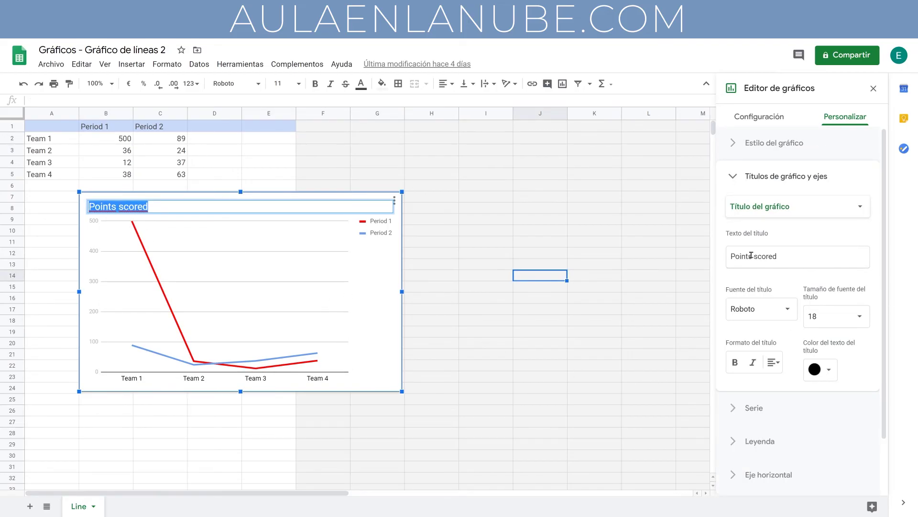
{"action": "left_click_drag", "start_coordinate": [787, 256], "coordinate": [714, 260]}
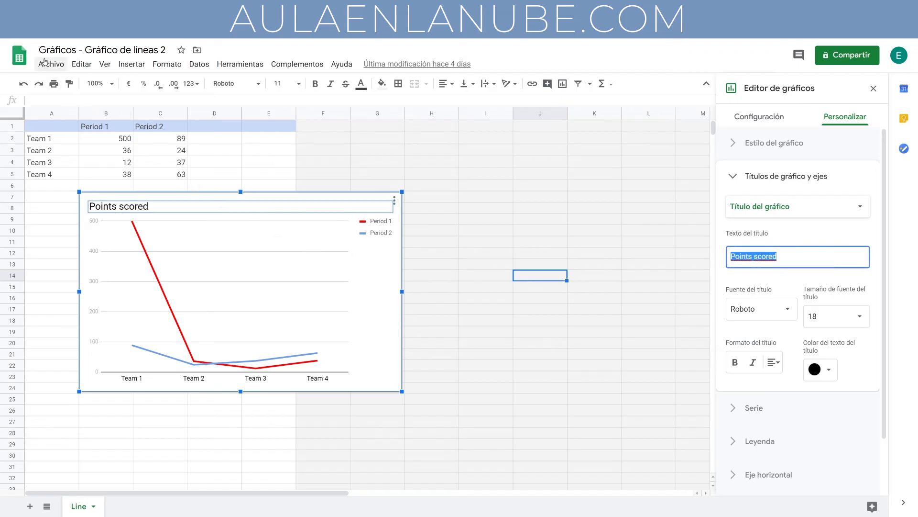
{"action": "left_click", "coordinate": [50, 40]}
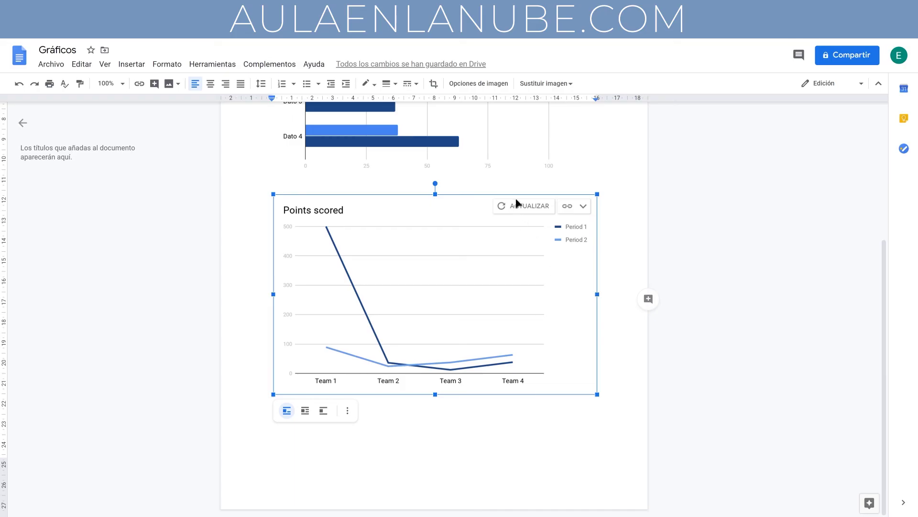
Refresh the linked line chart so Period 1 appears red, and add an empty line below it
{"action": "left_click", "coordinate": [520, 206]}
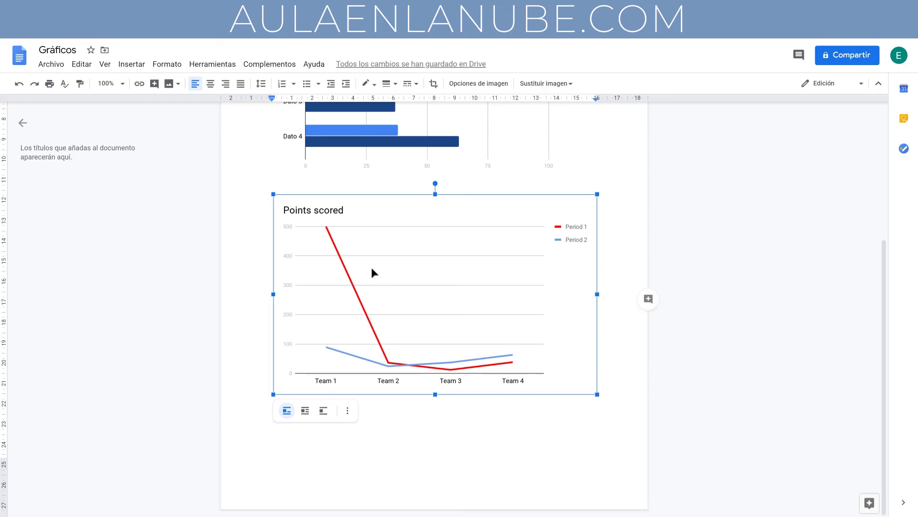
{"action": "scroll", "coordinate": [617, 441], "scroll_direction": "up", "scroll_amount": 2}
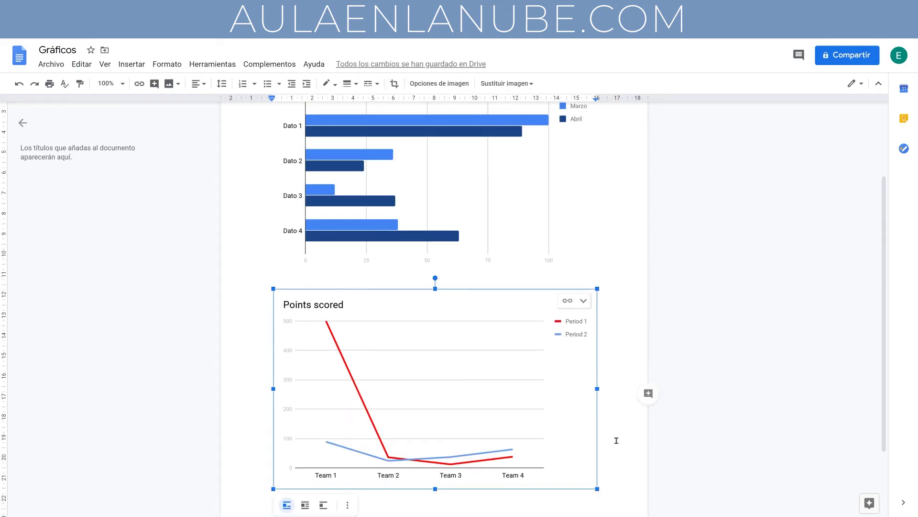
{"action": "left_click", "coordinate": [626, 476]}
{"action": "scroll", "coordinate": [614, 448], "scroll_direction": "down", "scroll_amount": 2}
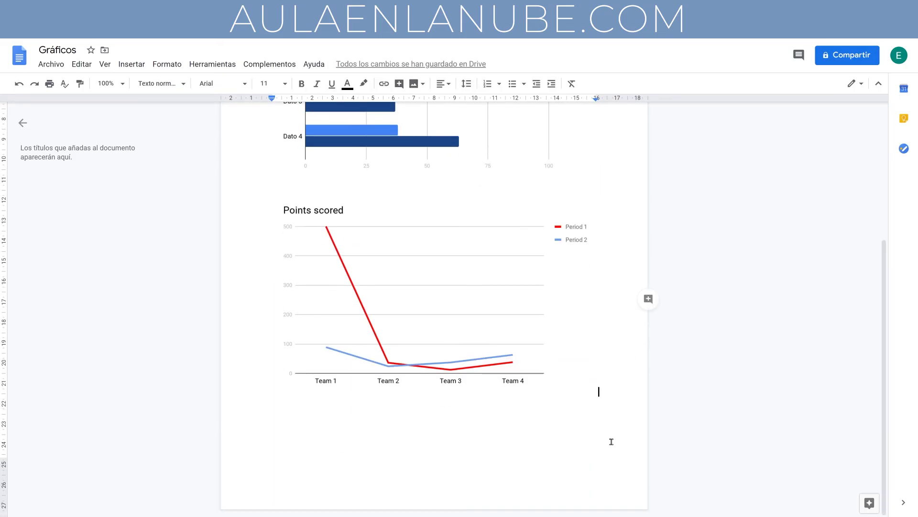
{"action": "key", "text": "Return"}
Insert a pie chart below the line chart and open its link options menu
{"action": "left_click", "coordinate": [135, 63]}
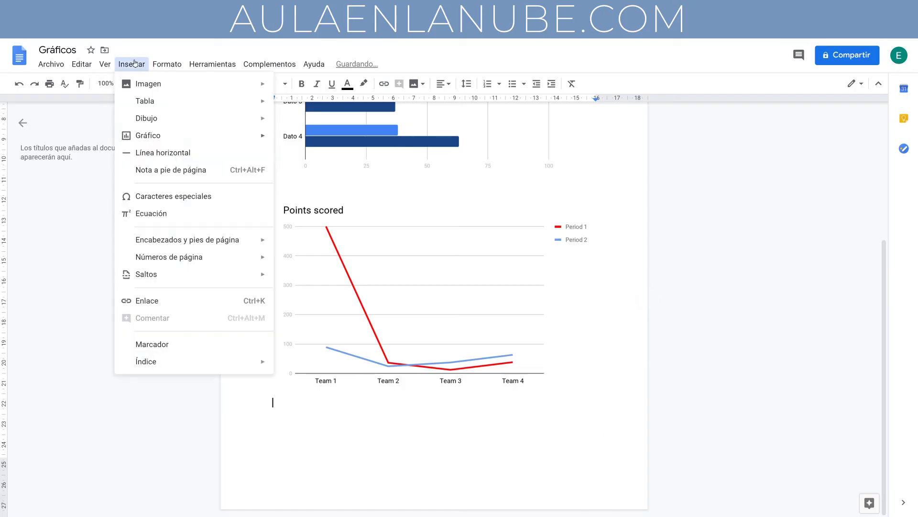
{"action": "mouse_move", "coordinate": [148, 135]}
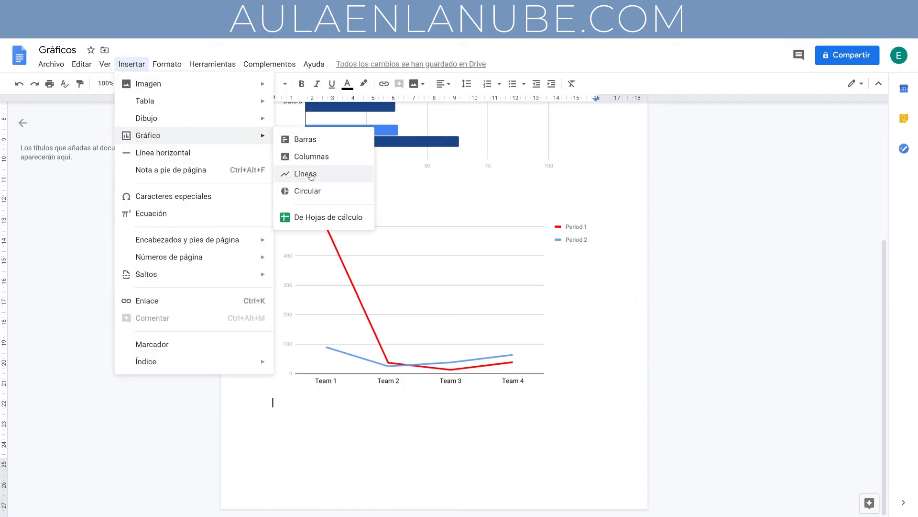
{"action": "left_click", "coordinate": [313, 191]}
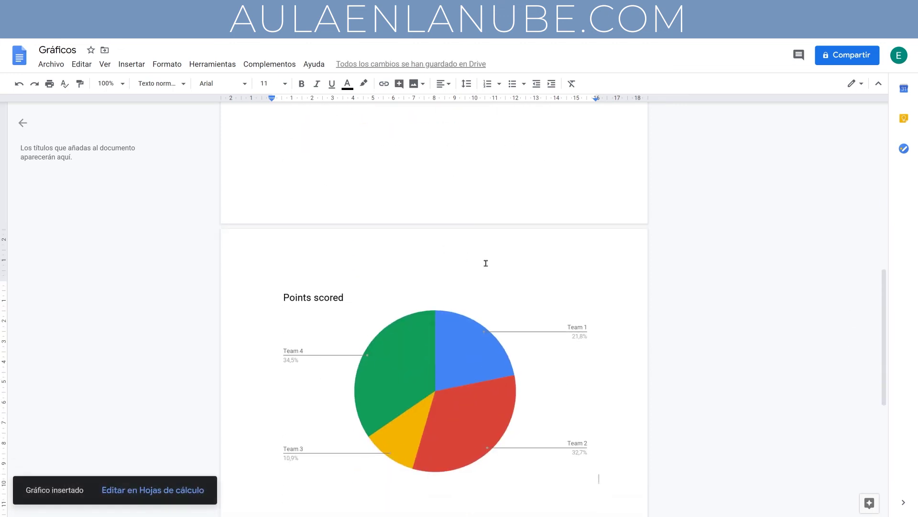
{"action": "left_click", "coordinate": [407, 346]}
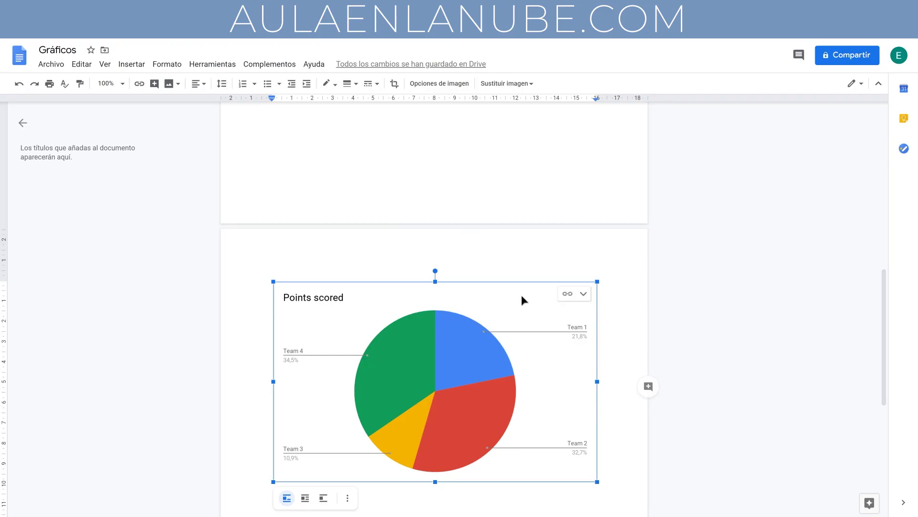
{"action": "left_click", "coordinate": [583, 293]}
Open the pie chart's source spreadsheet and set B2 to 10 and B3 to 20
{"action": "left_click", "coordinate": [550, 332]}
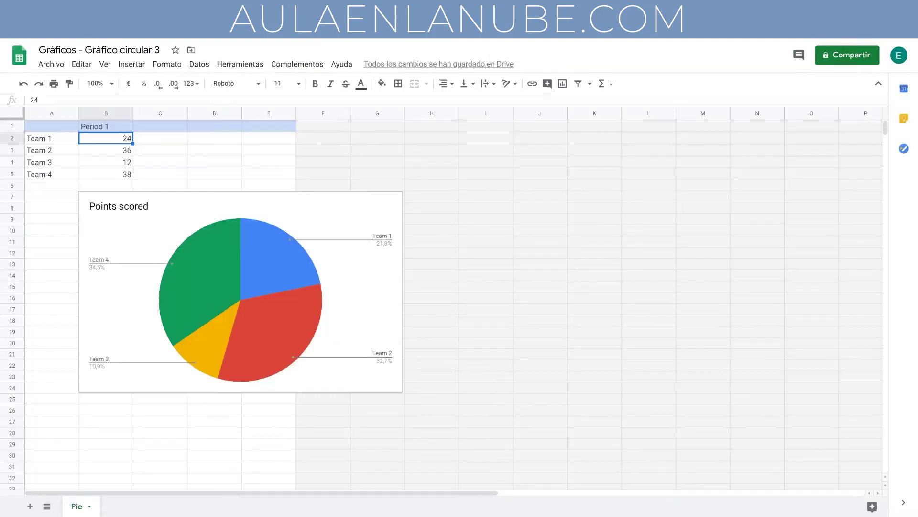
{"action": "double_click", "coordinate": [122, 138]}
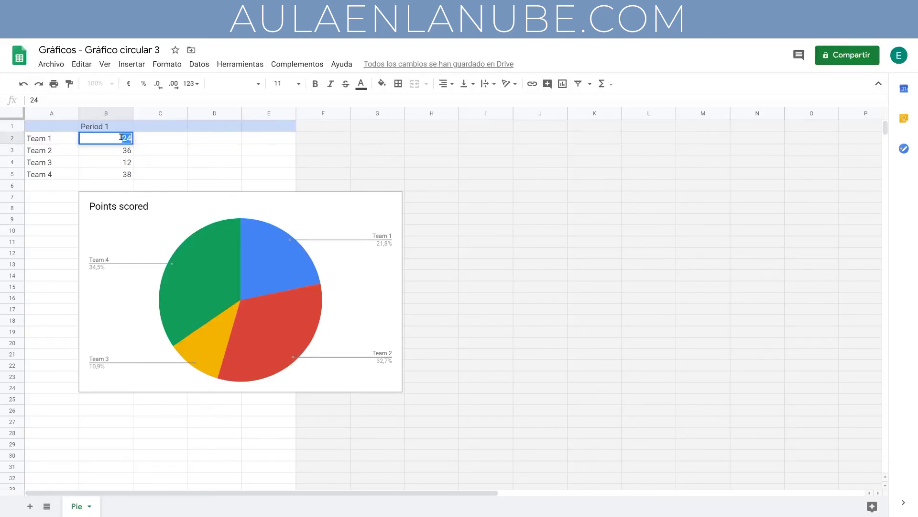
{"action": "type", "text": "10"}
{"action": "key", "text": "Return"}
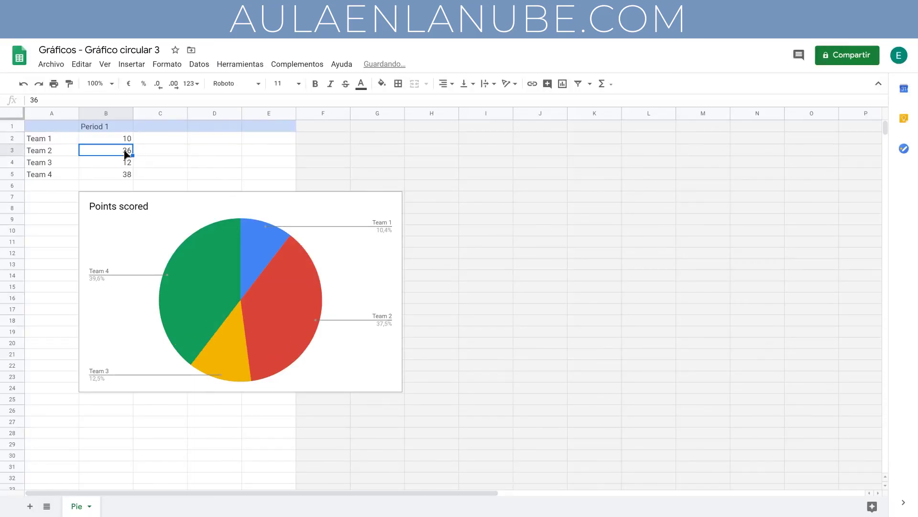
{"action": "double_click", "coordinate": [125, 151]}
{"action": "type", "text": "20"}
{"action": "key", "text": "Return"}
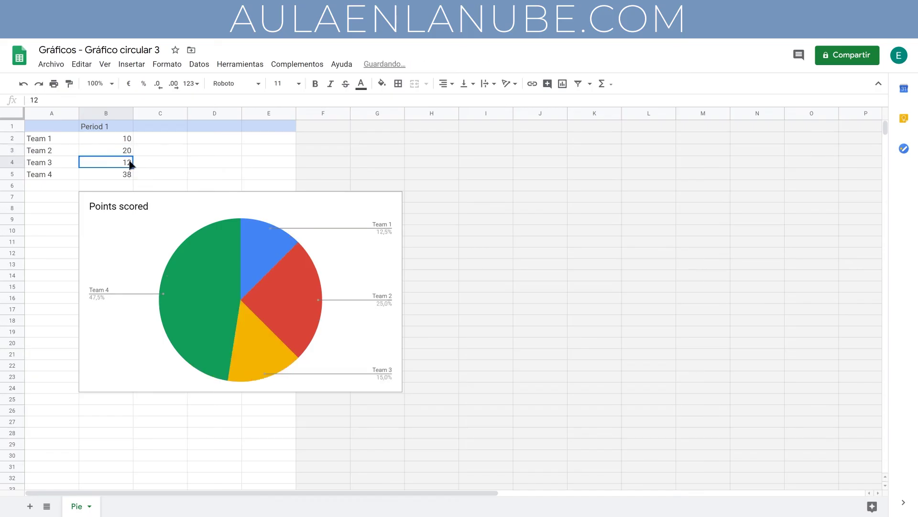
Set Team 3's value in B4 to 20 and Team 4's in B5 to 50
{"action": "double_click", "coordinate": [128, 162]}
{"action": "type", "text": "20"}
{"action": "key", "text": "Return"}
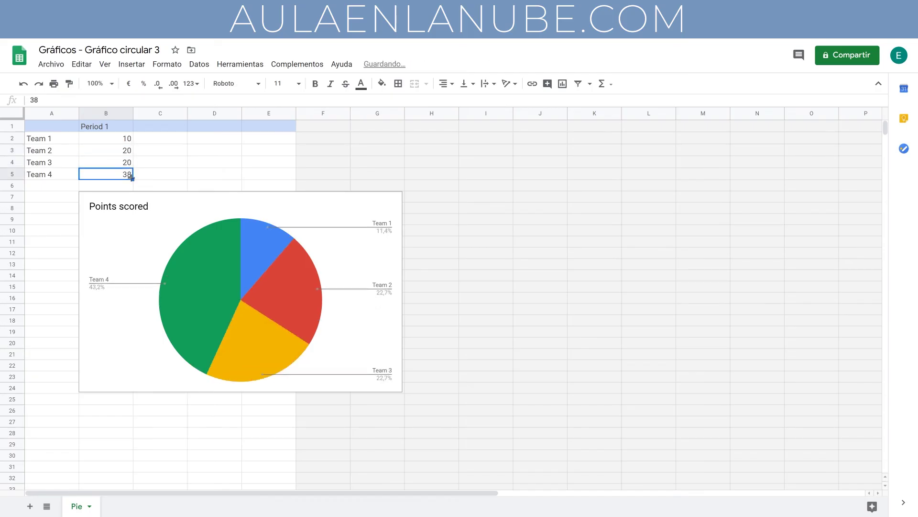
{"action": "double_click", "coordinate": [125, 174]}
{"action": "type", "text": "50"}
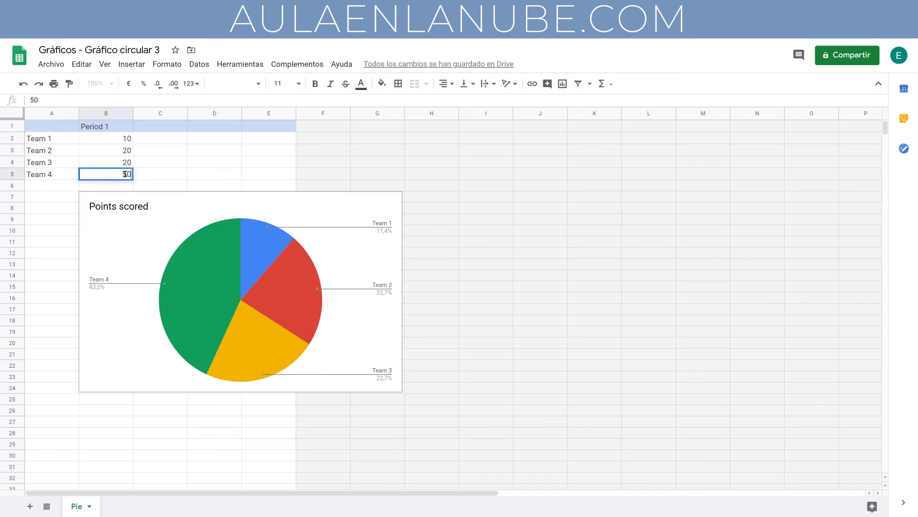
{"action": "key", "text": "Return"}
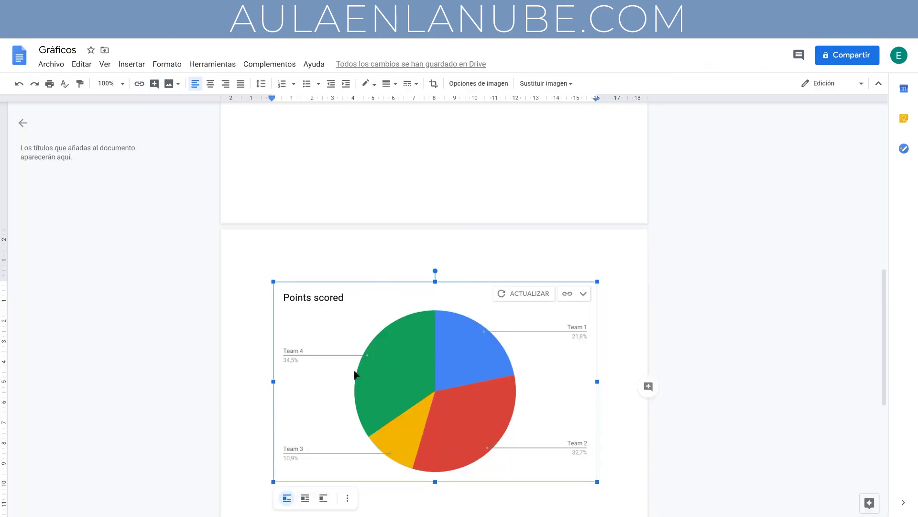
Refresh the pie chart to 10%, 20%, 20% and 50%, then unlink it from the spreadsheet
{"action": "left_click", "coordinate": [518, 292]}
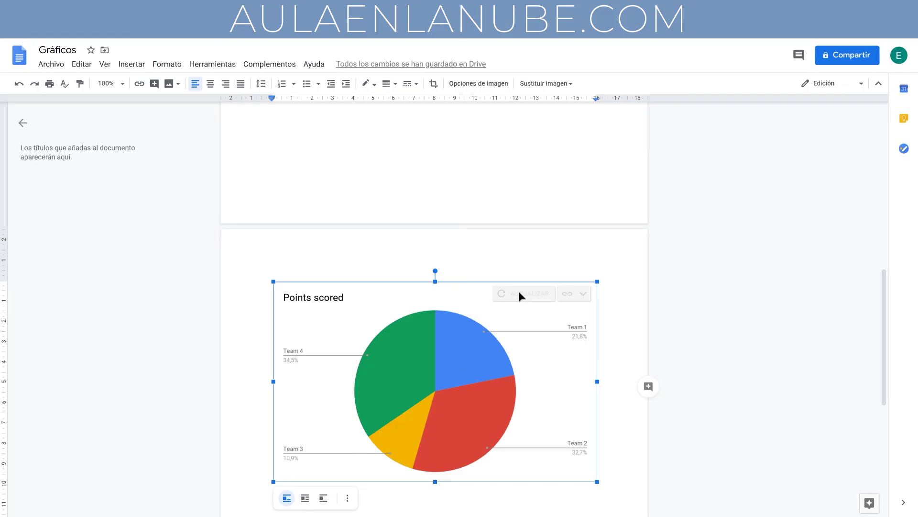
{"action": "scroll", "coordinate": [483, 312], "scroll_direction": "down", "scroll_amount": 1}
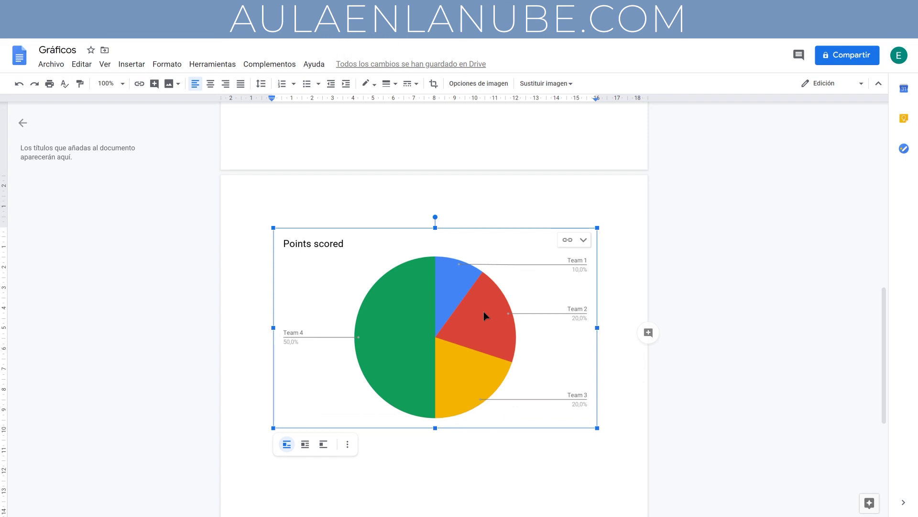
{"action": "left_click", "coordinate": [583, 240]}
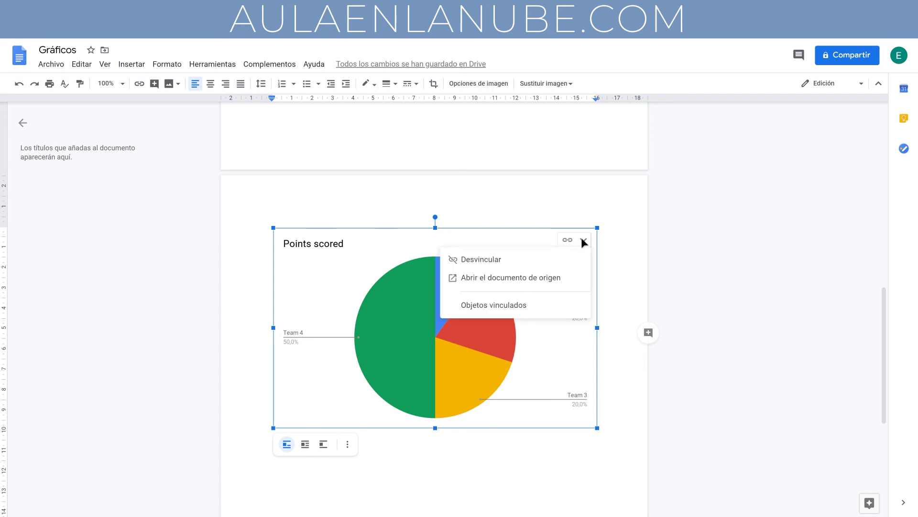
{"action": "left_click", "coordinate": [493, 259]}
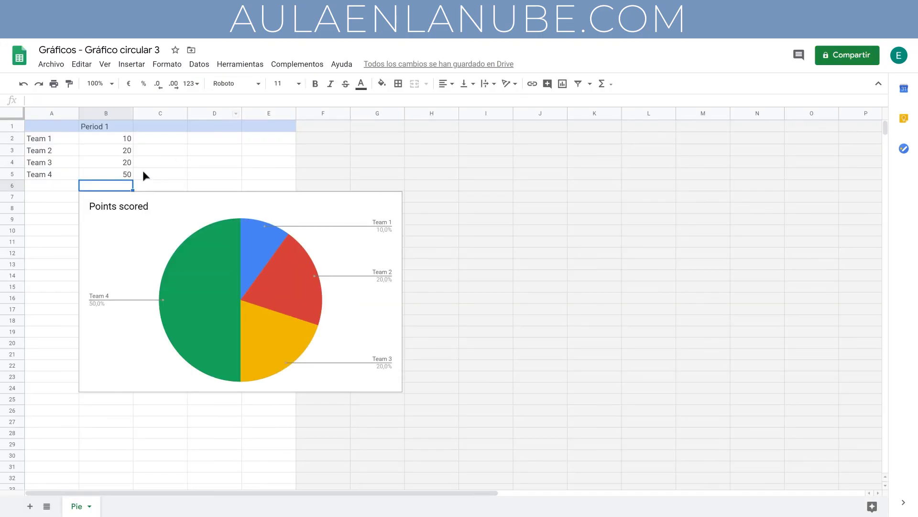
Change Team 4's Period 1 value in cell B5 to 100
{"action": "left_click", "coordinate": [123, 165]}
{"action": "left_click", "coordinate": [121, 170]}
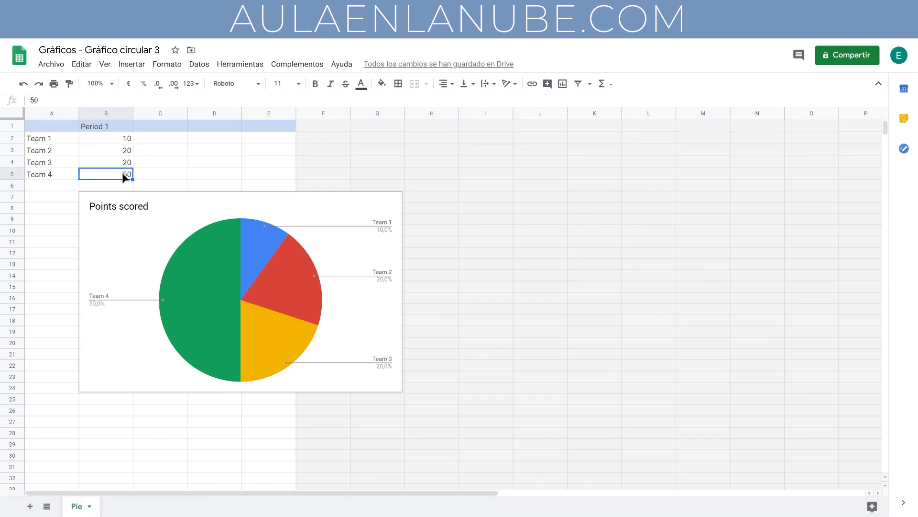
{"action": "type", "text": "100"}
{"action": "key", "text": "Return"}
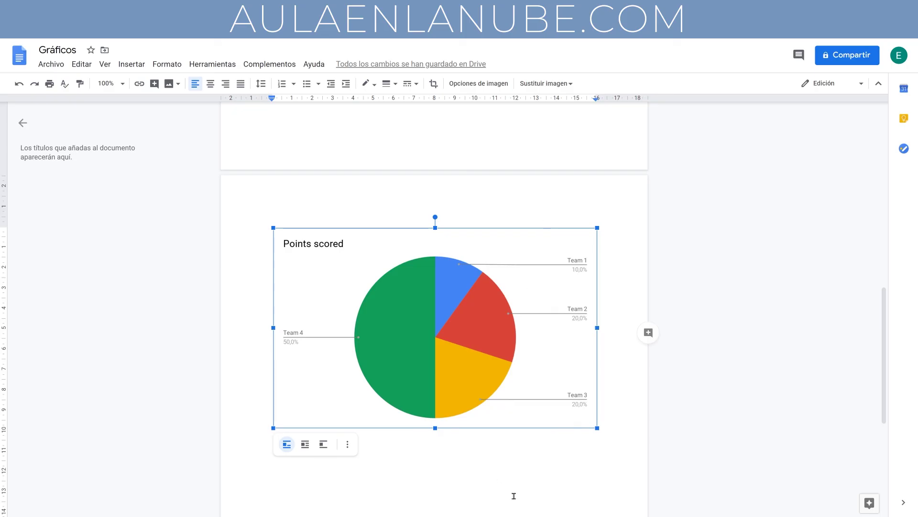
Confirm the unlinked pie chart offers no update, then scroll up to the intro and bar chart
{"action": "left_click", "coordinate": [616, 312]}
{"action": "left_click", "coordinate": [457, 293]}
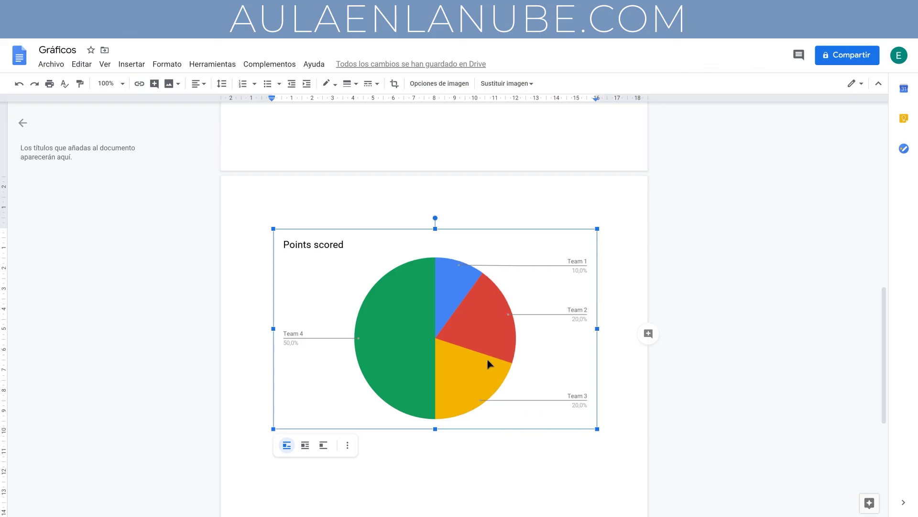
{"action": "scroll", "coordinate": [488, 363], "scroll_direction": "up", "scroll_amount": 4}
{"action": "scroll", "coordinate": [486, 357], "scroll_direction": "up", "scroll_amount": 5}
{"action": "scroll", "coordinate": [487, 362], "scroll_direction": "up", "scroll_amount": 1}
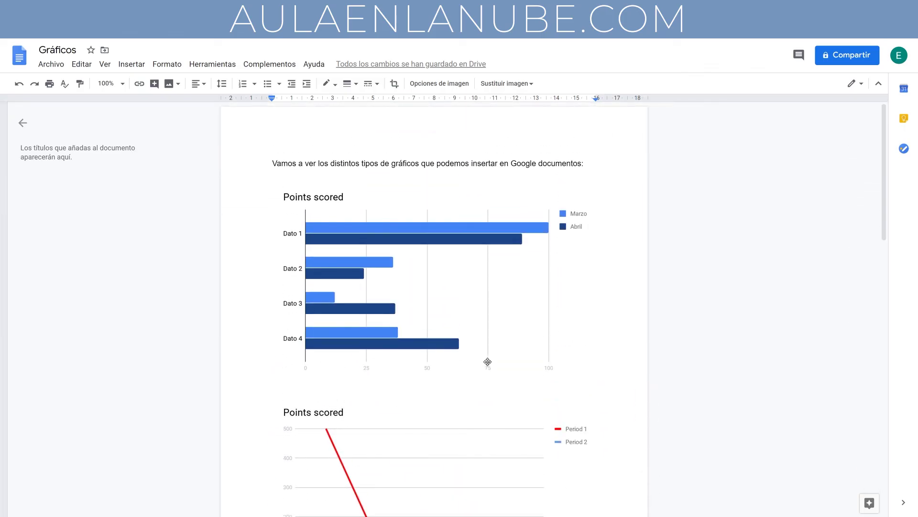
{"action": "scroll", "coordinate": [430, 369], "scroll_direction": "down", "scroll_amount": 1}
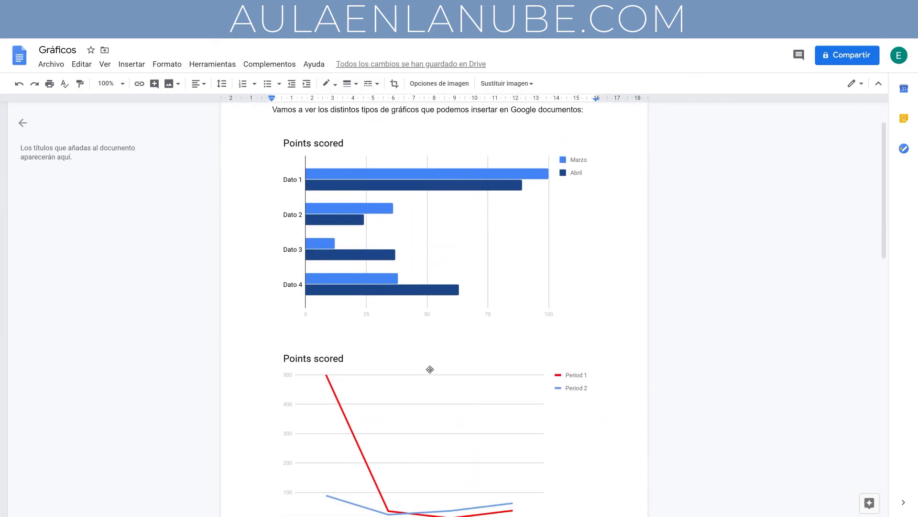